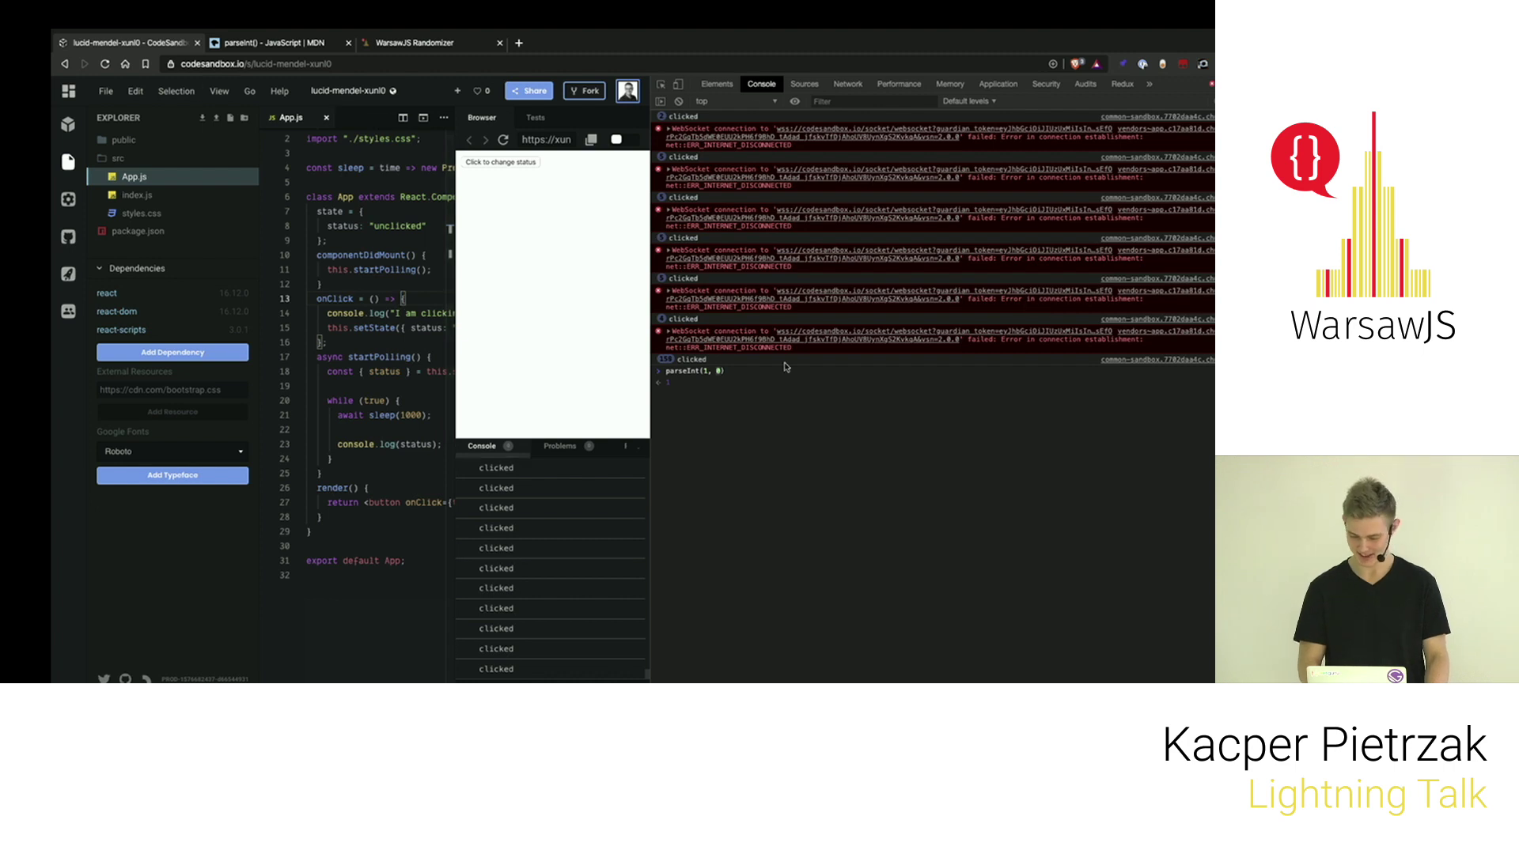
- Close the DevTools console panel and bring up the WarsawJS Randomizer tab
{"action": "key", "text": "super+alt+i"}
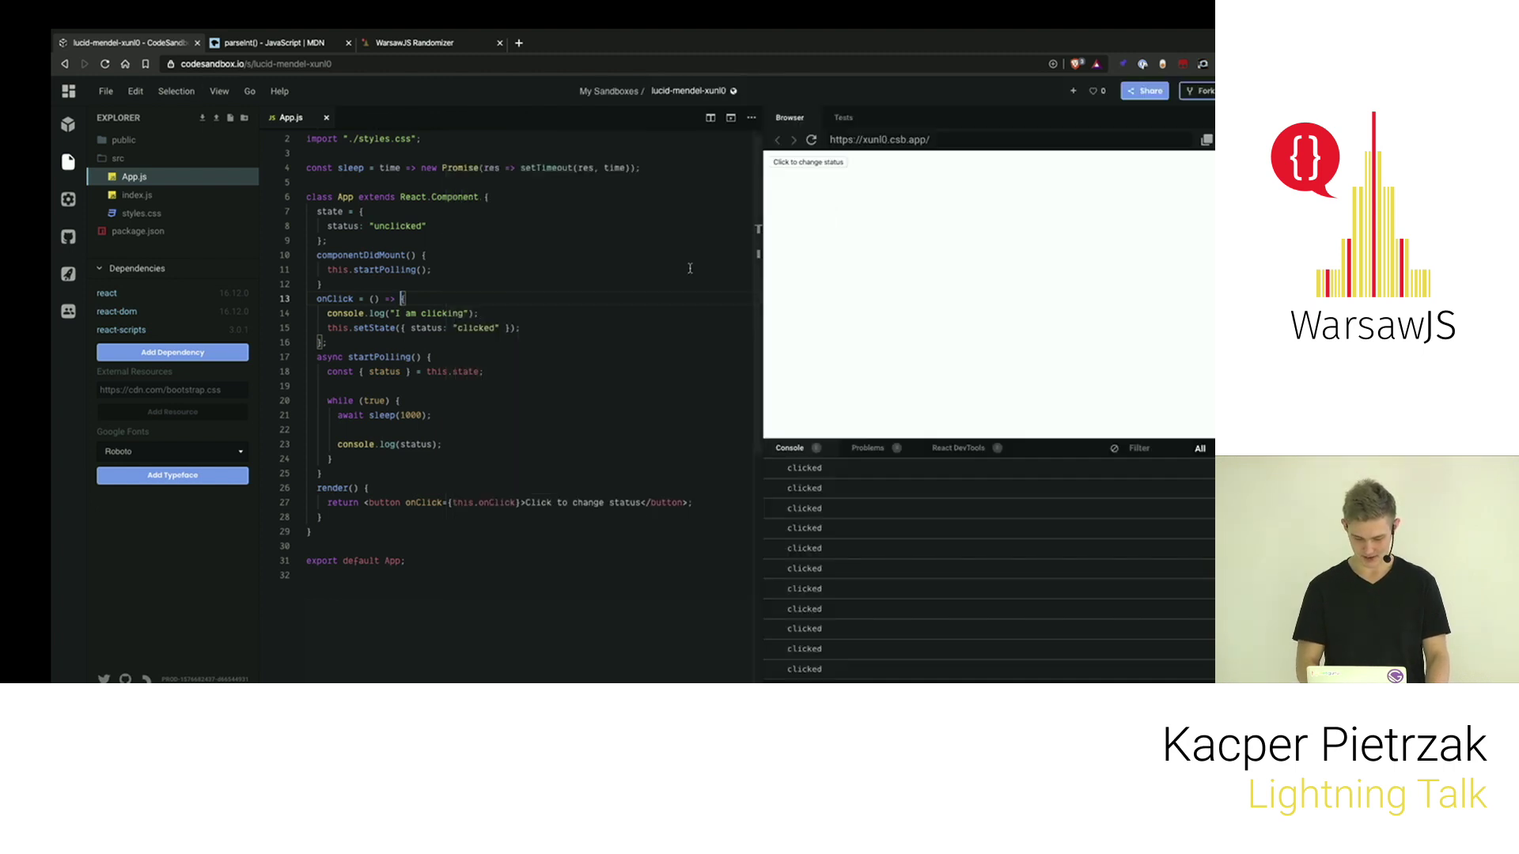
{"action": "left_click", "coordinate": [435, 45]}
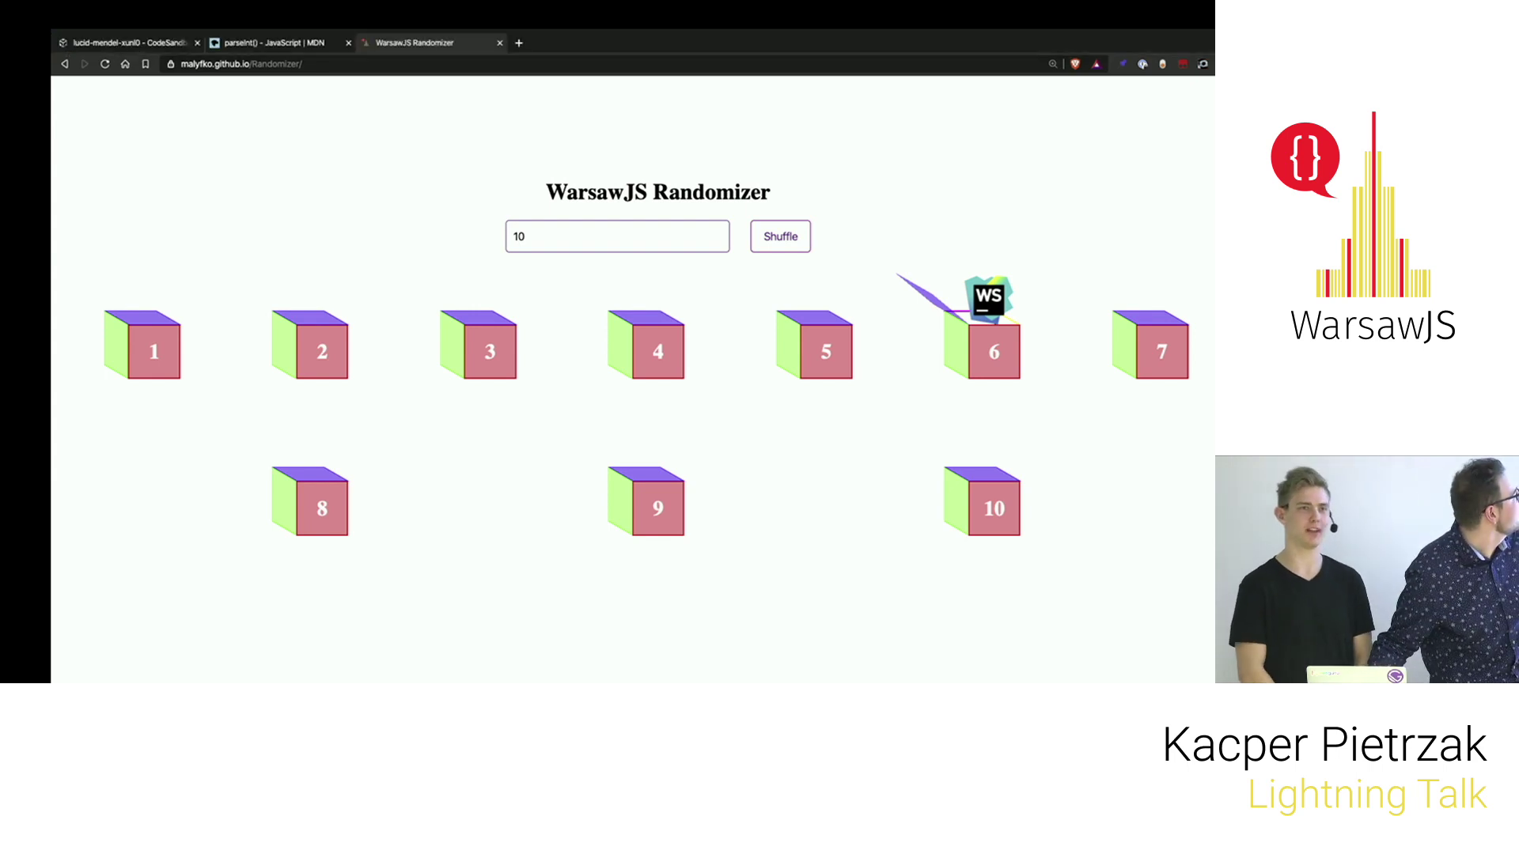
- Drag the Brave Browser space out of Mission Control and return to the desktop
{"action": "key", "text": "ctrl+Up"}
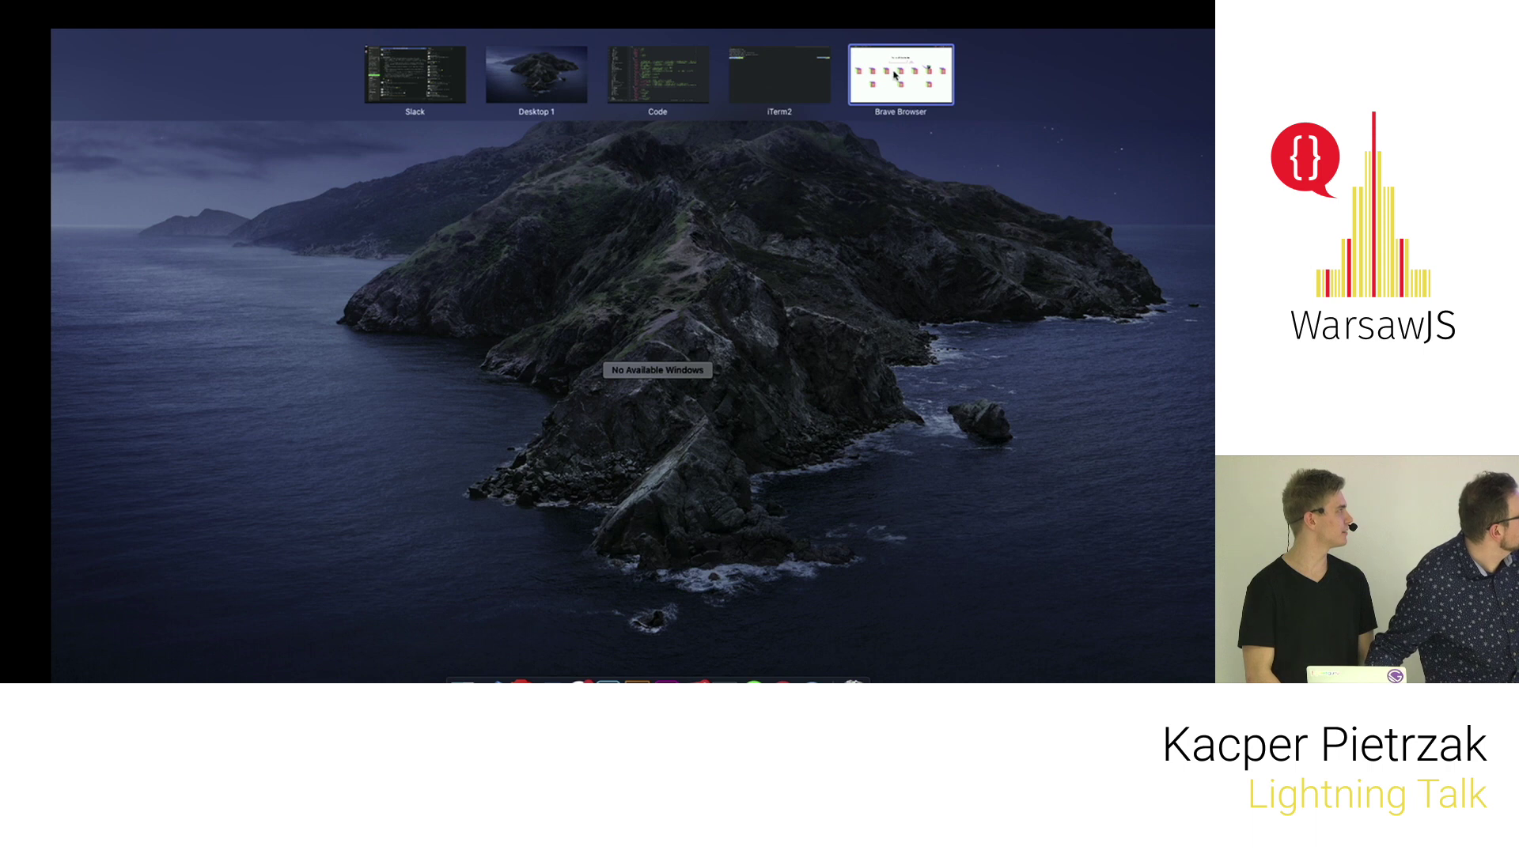
{"action": "left_click_drag", "start_coordinate": [900, 75], "coordinate": [71, 173]}
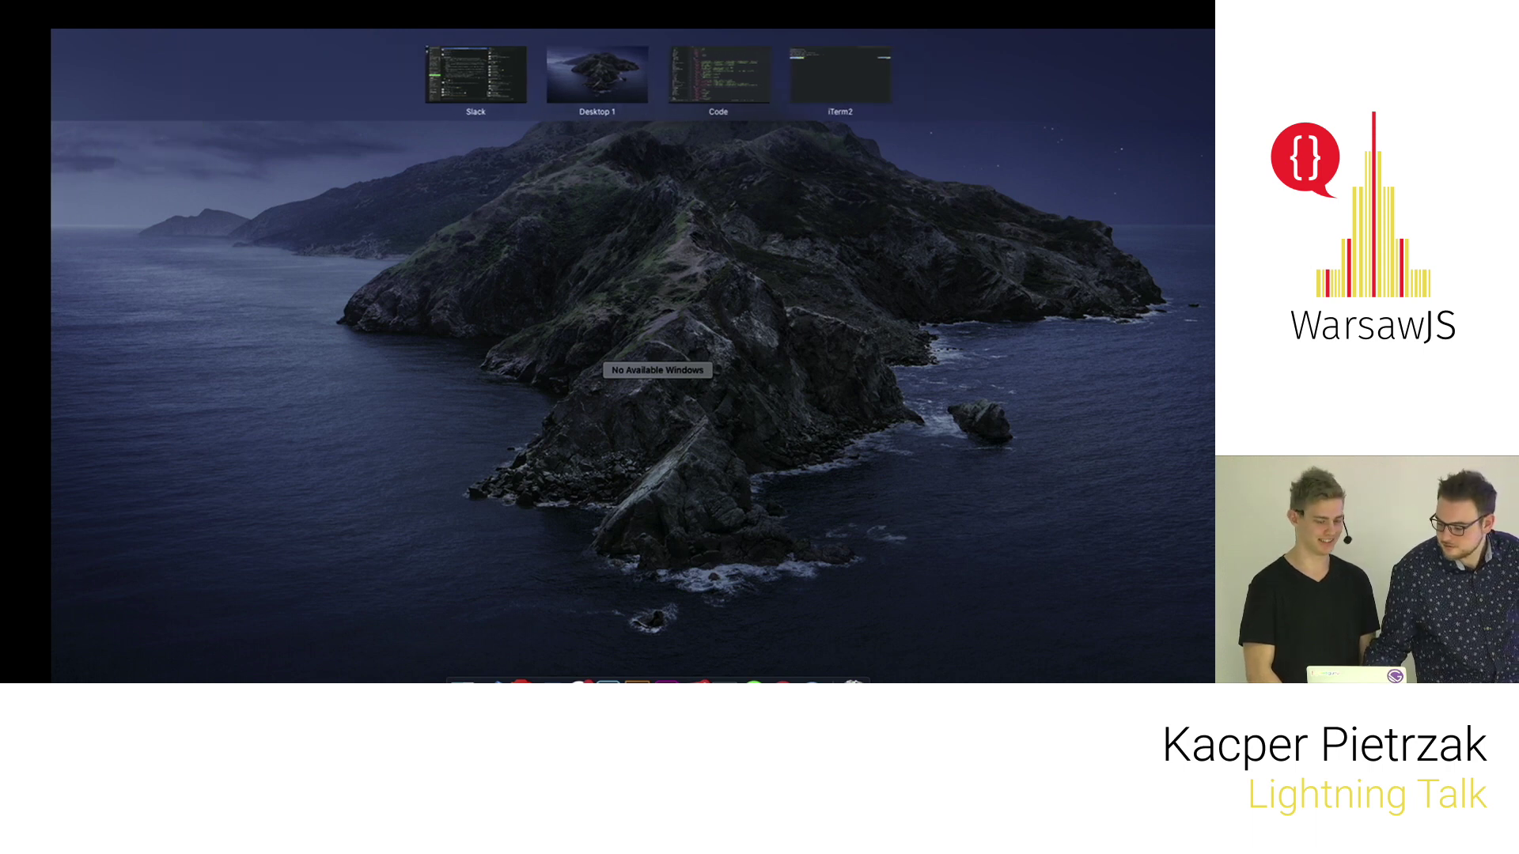
{"action": "key", "text": "Escape"}
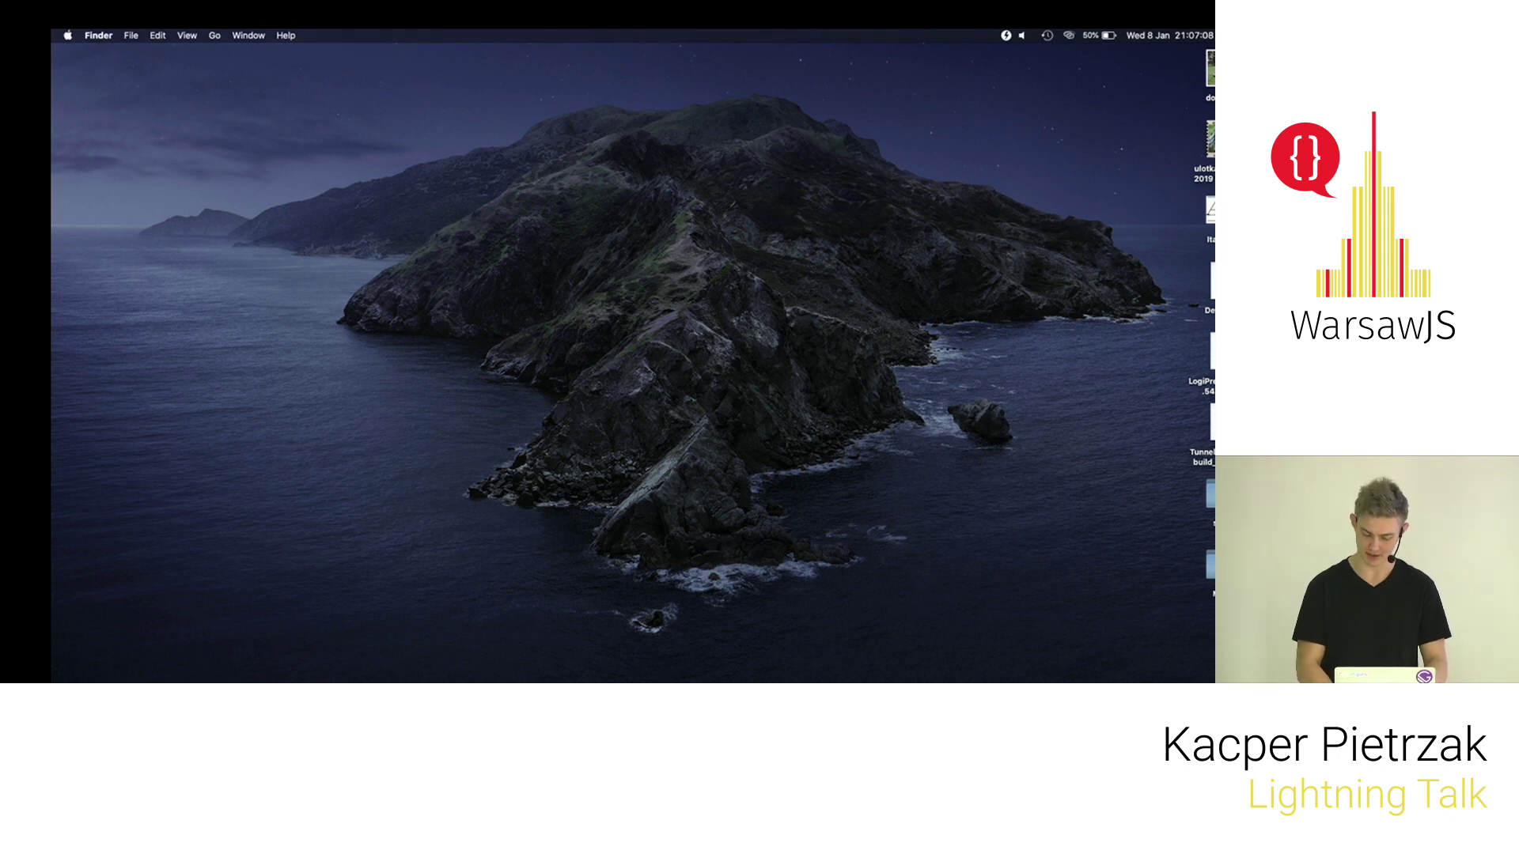
- Toggle Mission Control open and closed twice more
{"action": "key", "text": "ctrl+Up"}
{"action": "key", "text": "Escape"}
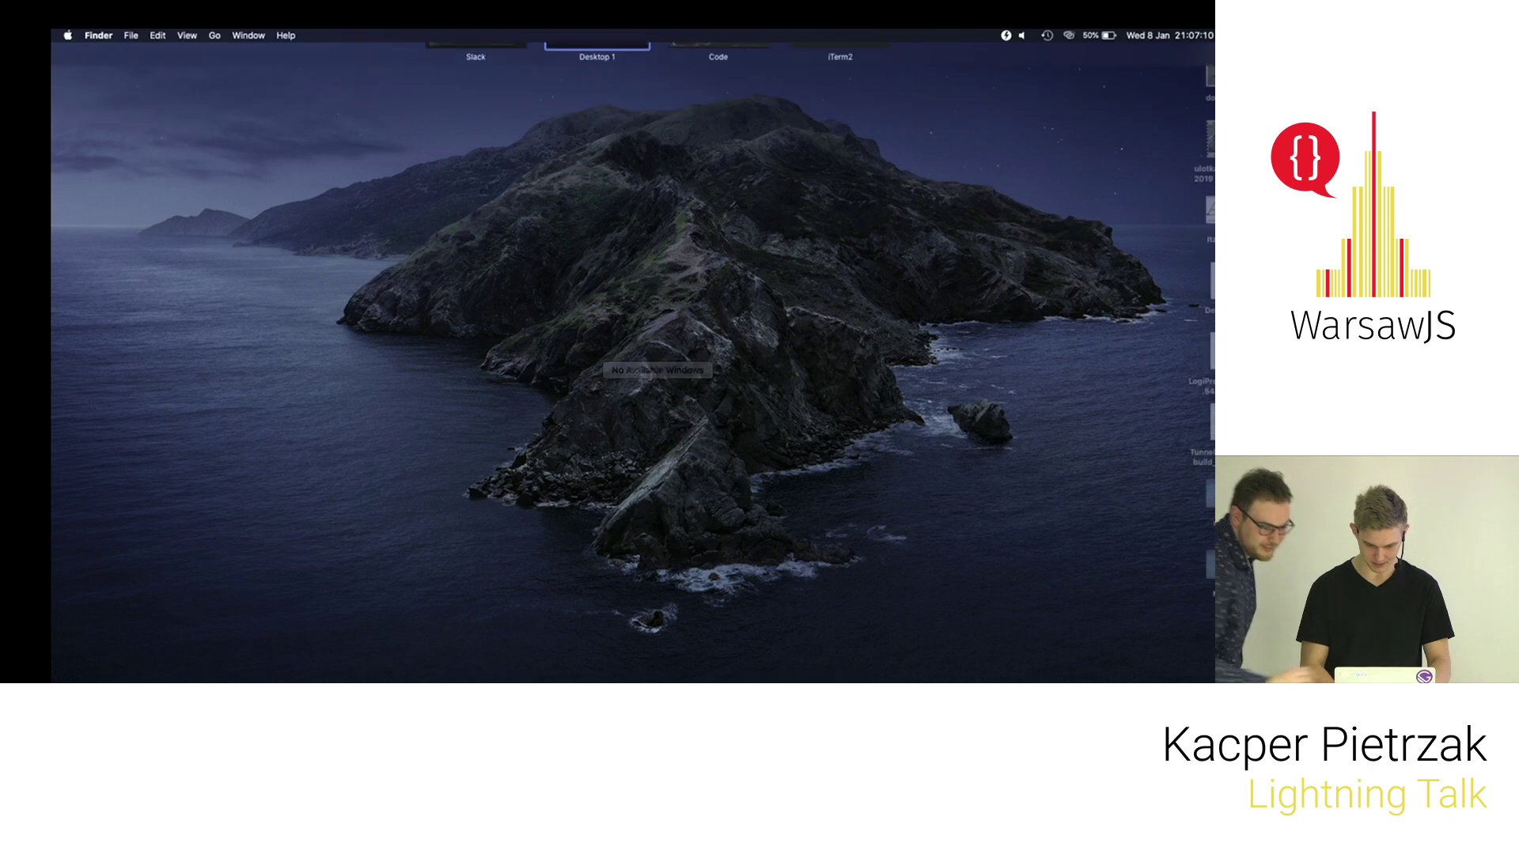
{"action": "key", "text": "ctrl+Up"}
{"action": "key", "text": "Escape"}
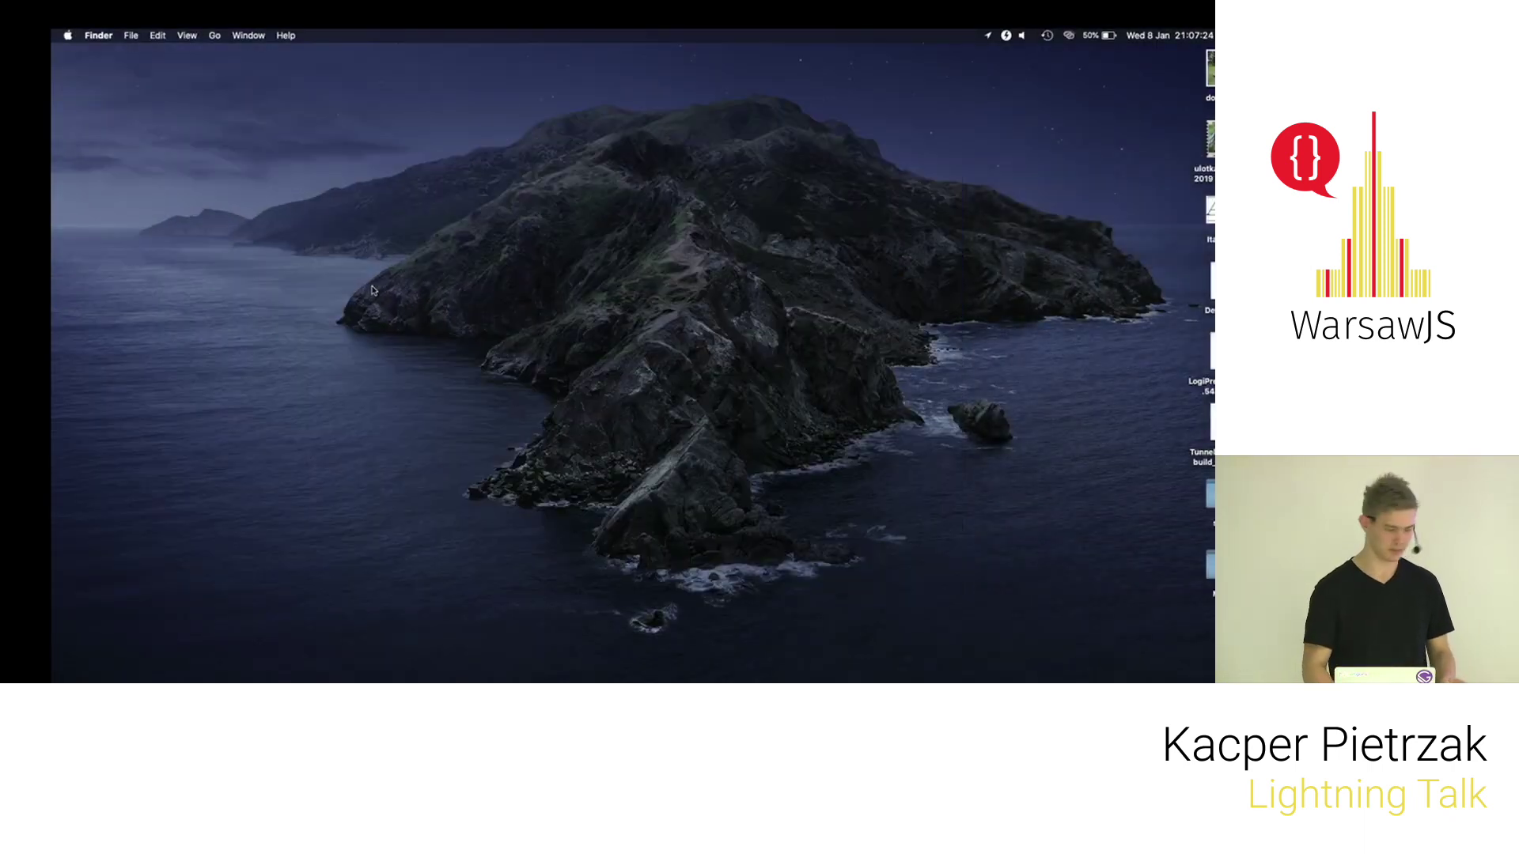
- Move through desktop spaces back to the CodeSandbox browser window
{"action": "key", "text": "ctrl+Up"}
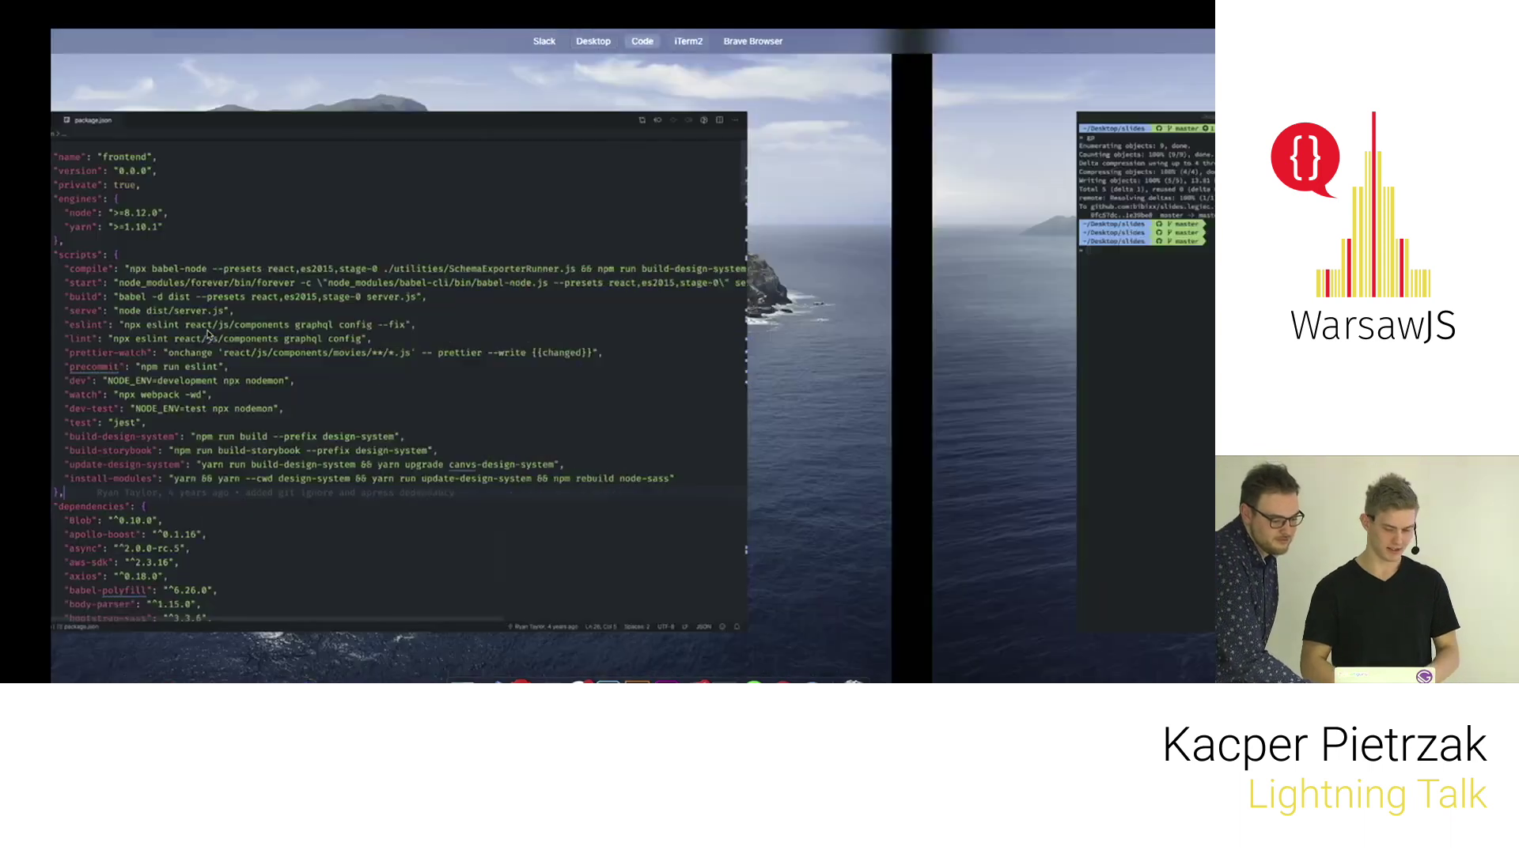
{"action": "key", "text": "ctrl+Right"}
{"action": "key", "text": "ctrl+Right"}
{"action": "left_click", "coordinate": [207, 370]}
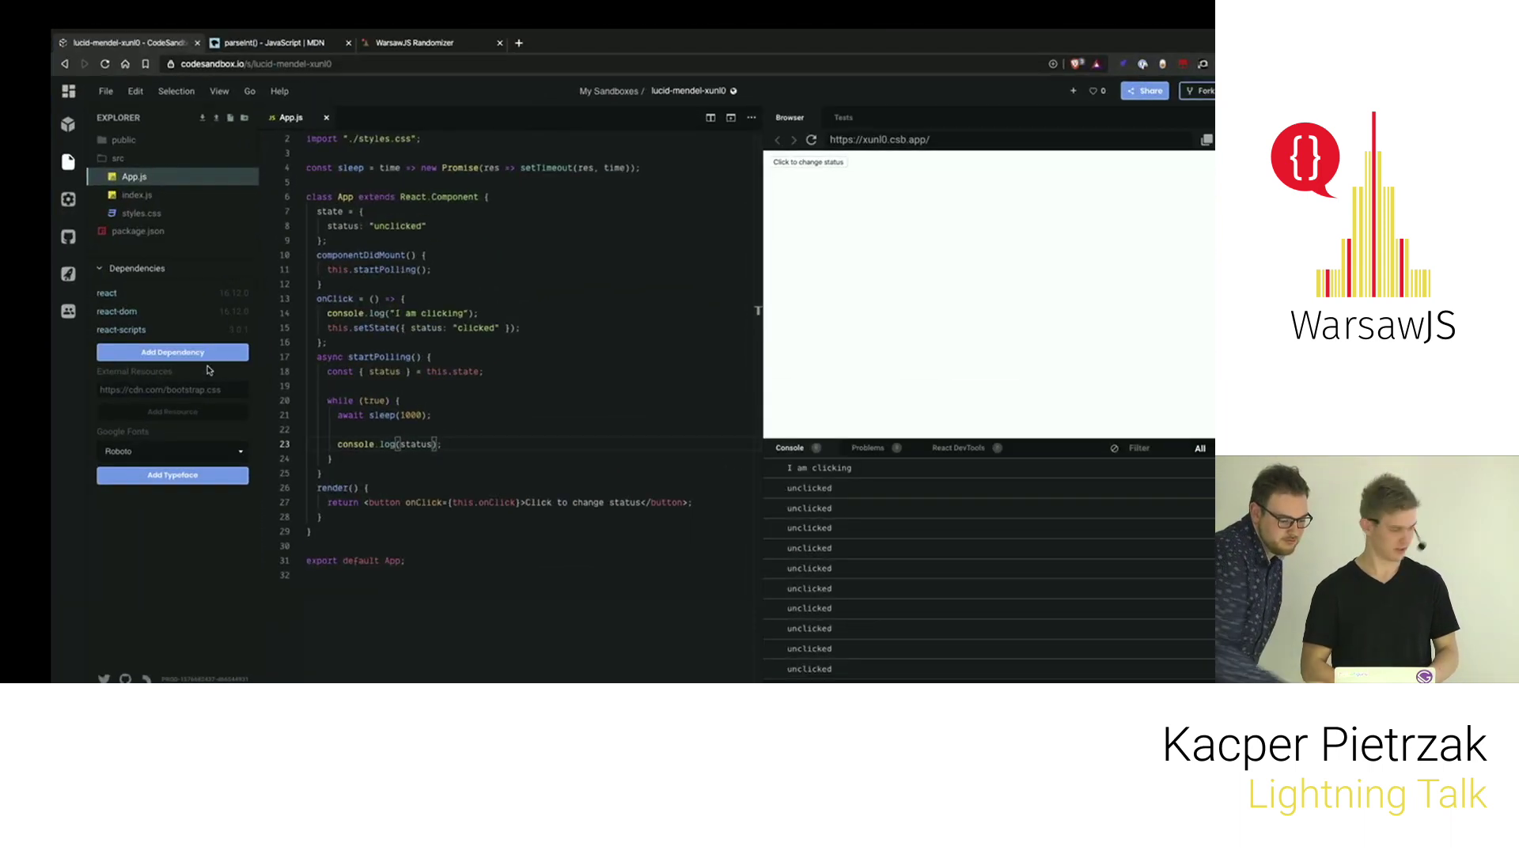
- Place the caret on line 18 and briefly select the 'unclicked' string on line 8
{"action": "left_click", "coordinate": [627, 376]}
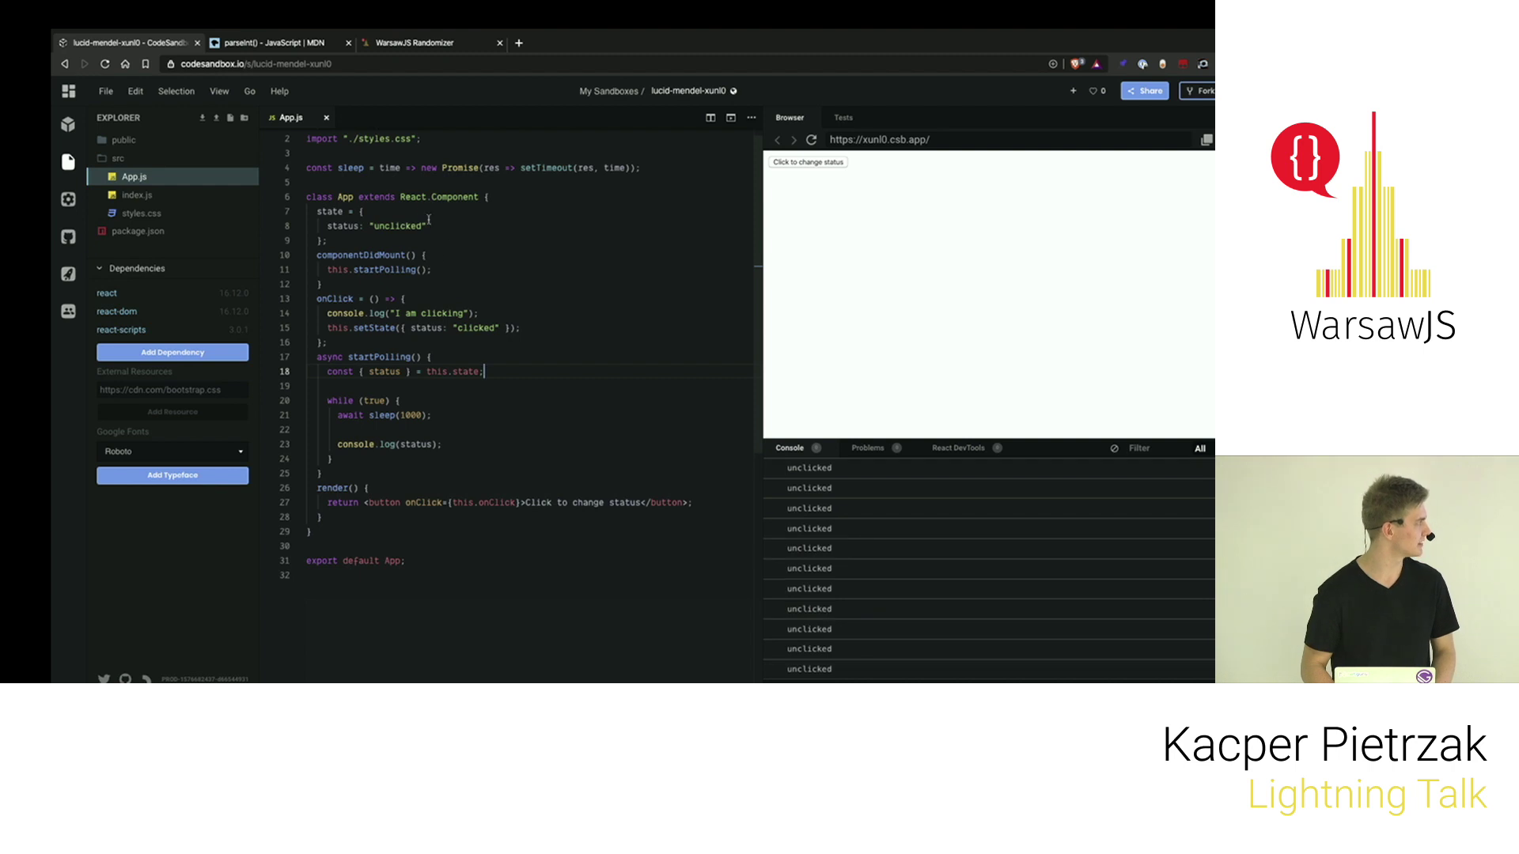
{"action": "left_click_drag", "start_coordinate": [404, 227], "coordinate": [369, 224]}
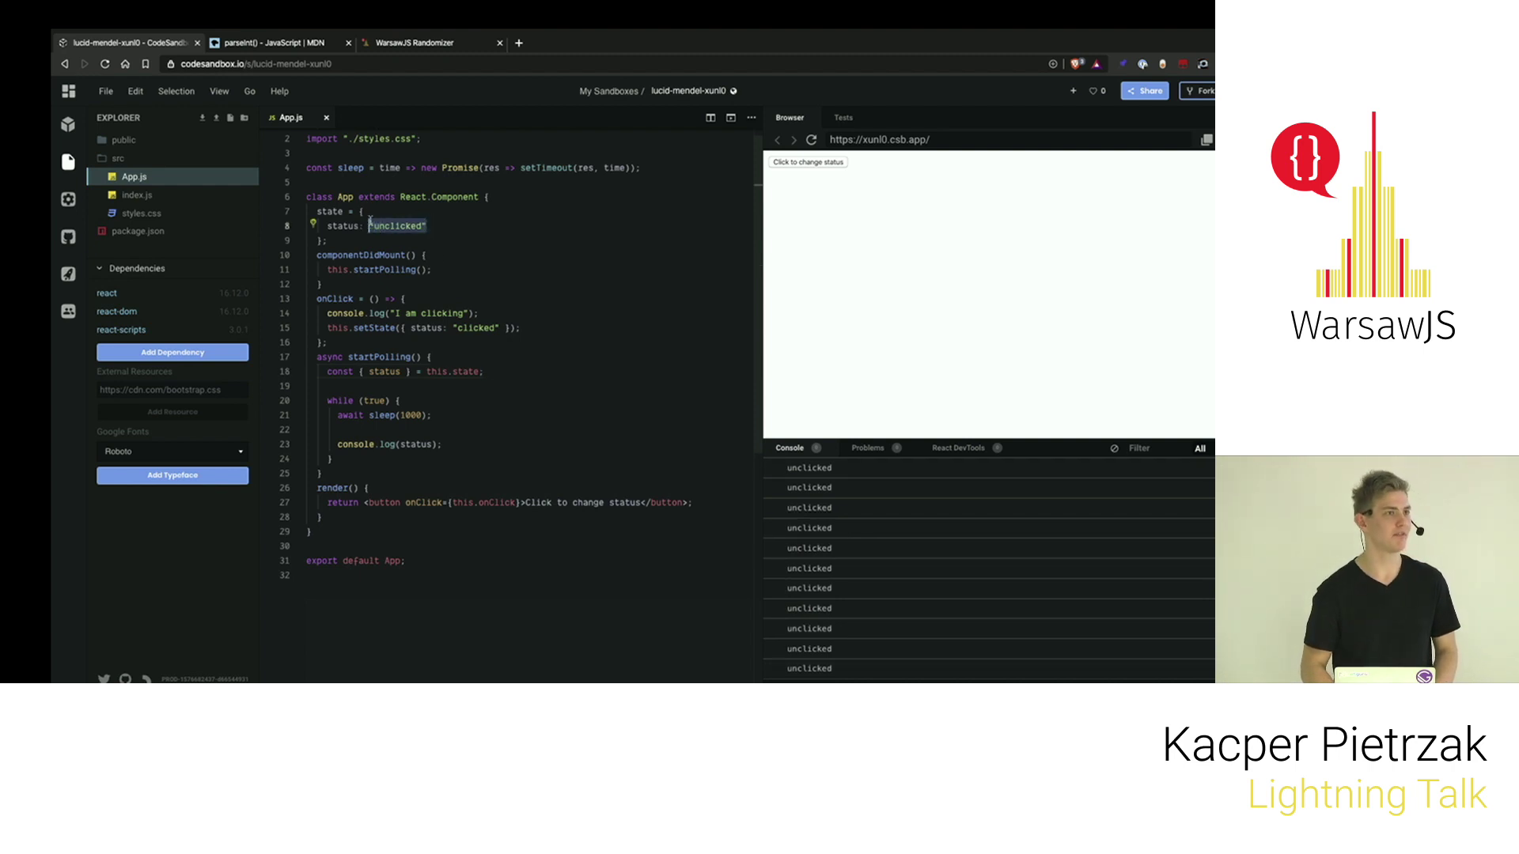
{"action": "left_click", "coordinate": [590, 282]}
- Zoom the browser in two more levels and collapse the Explorer sidebar
{"action": "key", "text": "ctrl+plus"}
{"action": "key", "text": "ctrl+plus"}
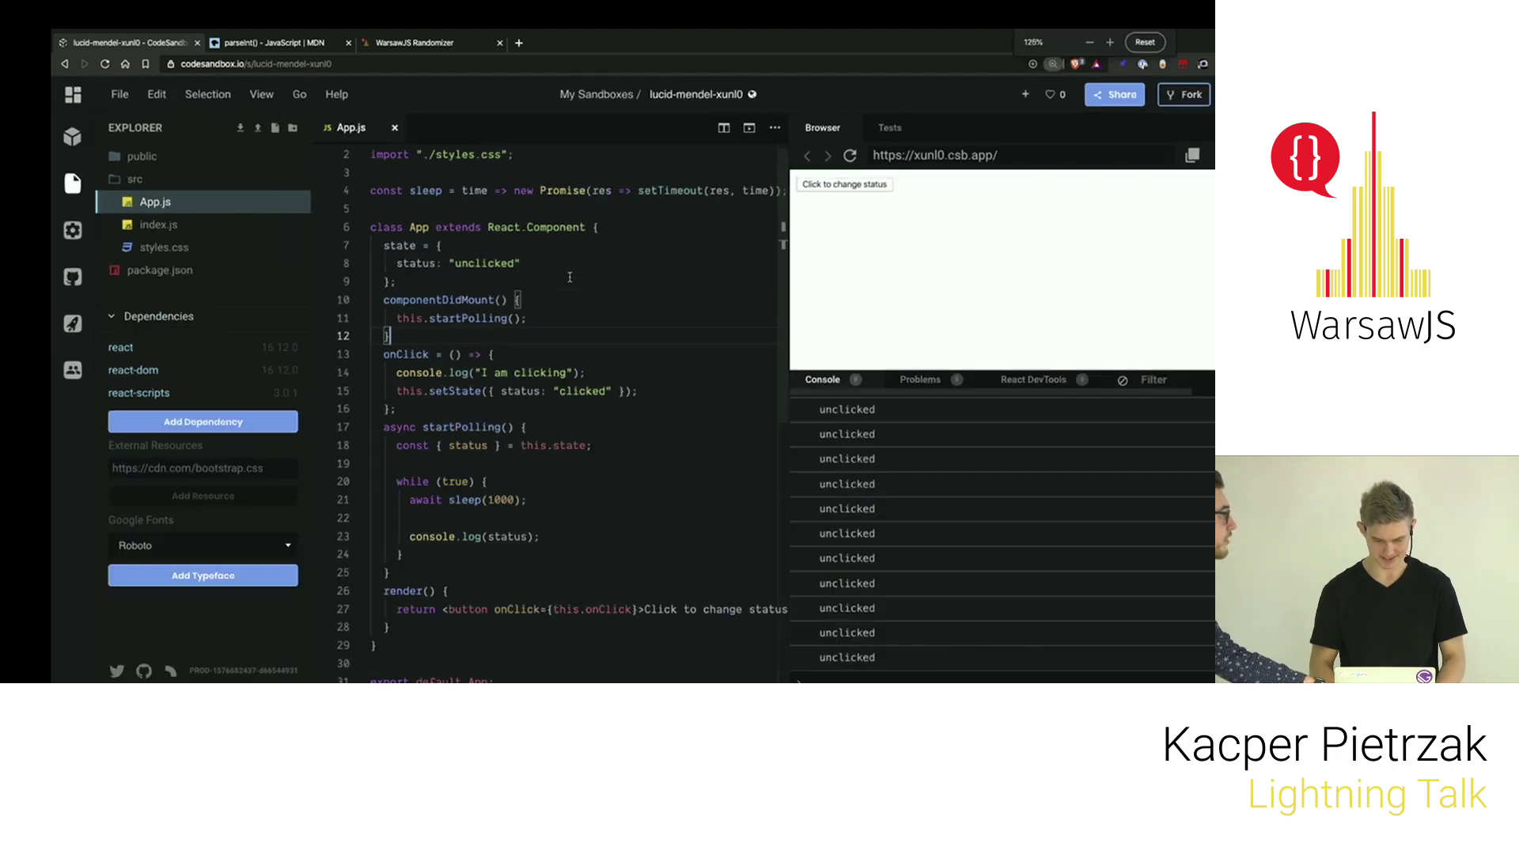
{"action": "key", "text": "ctrl+plus"}
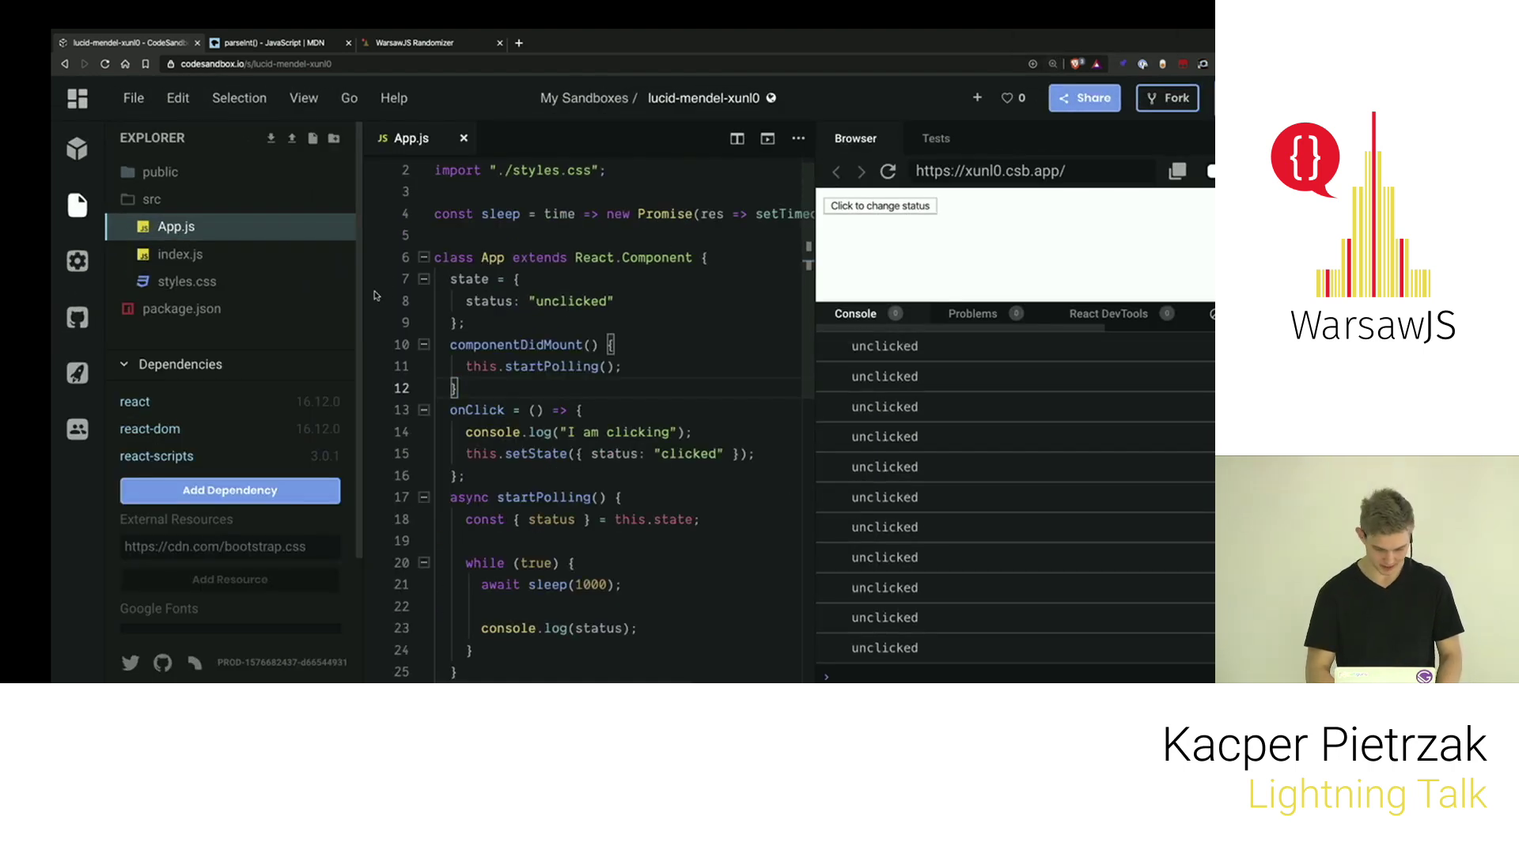
{"action": "left_click", "coordinate": [78, 205]}
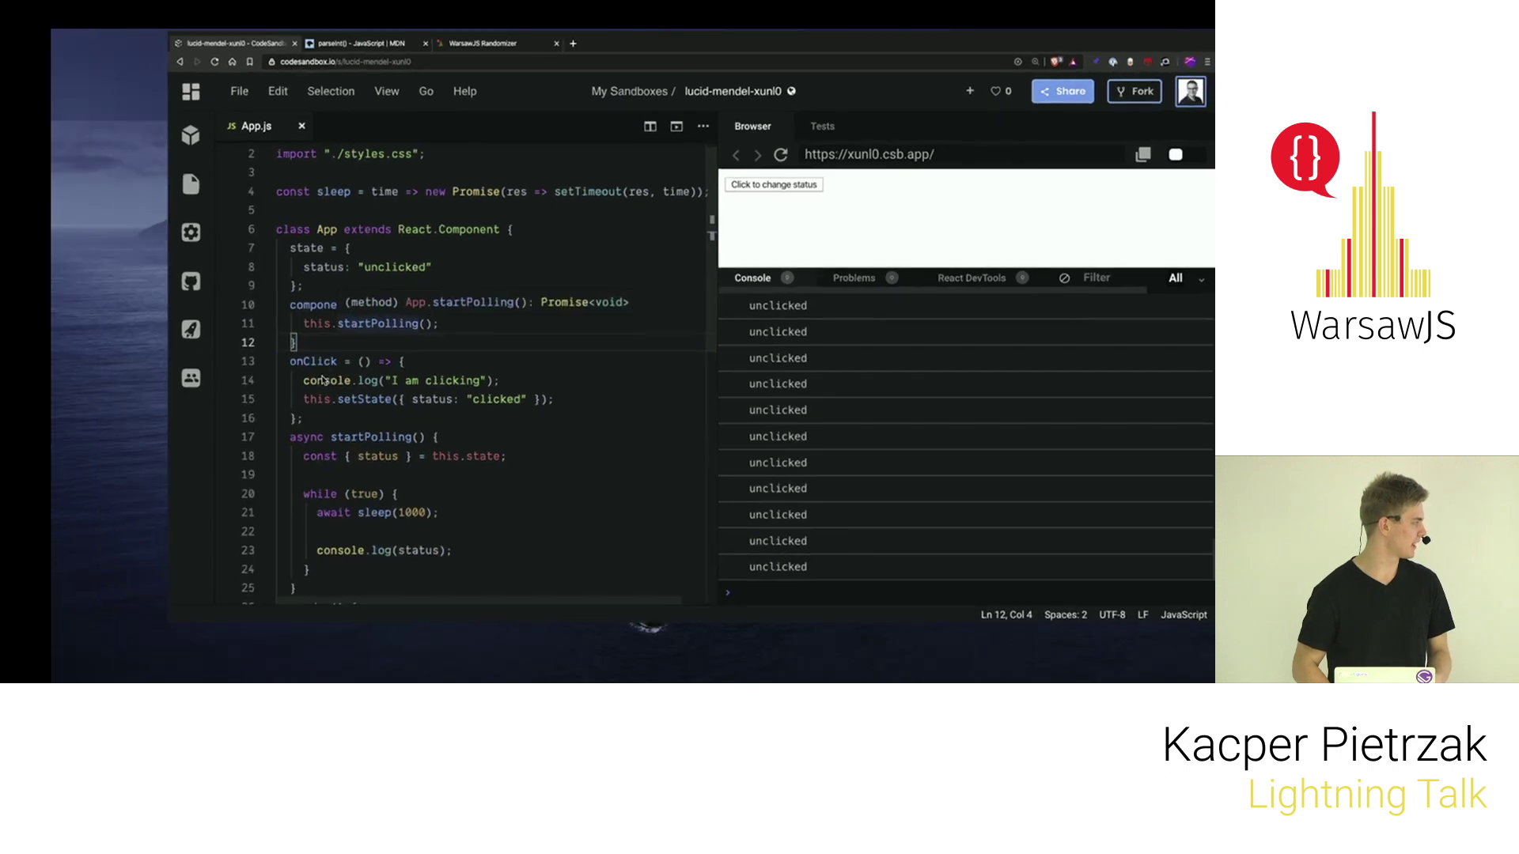
{"action": "left_click", "coordinate": [308, 541]}
{"action": "scroll", "coordinate": [309, 542], "scroll_direction": "up", "scroll_amount": 1}
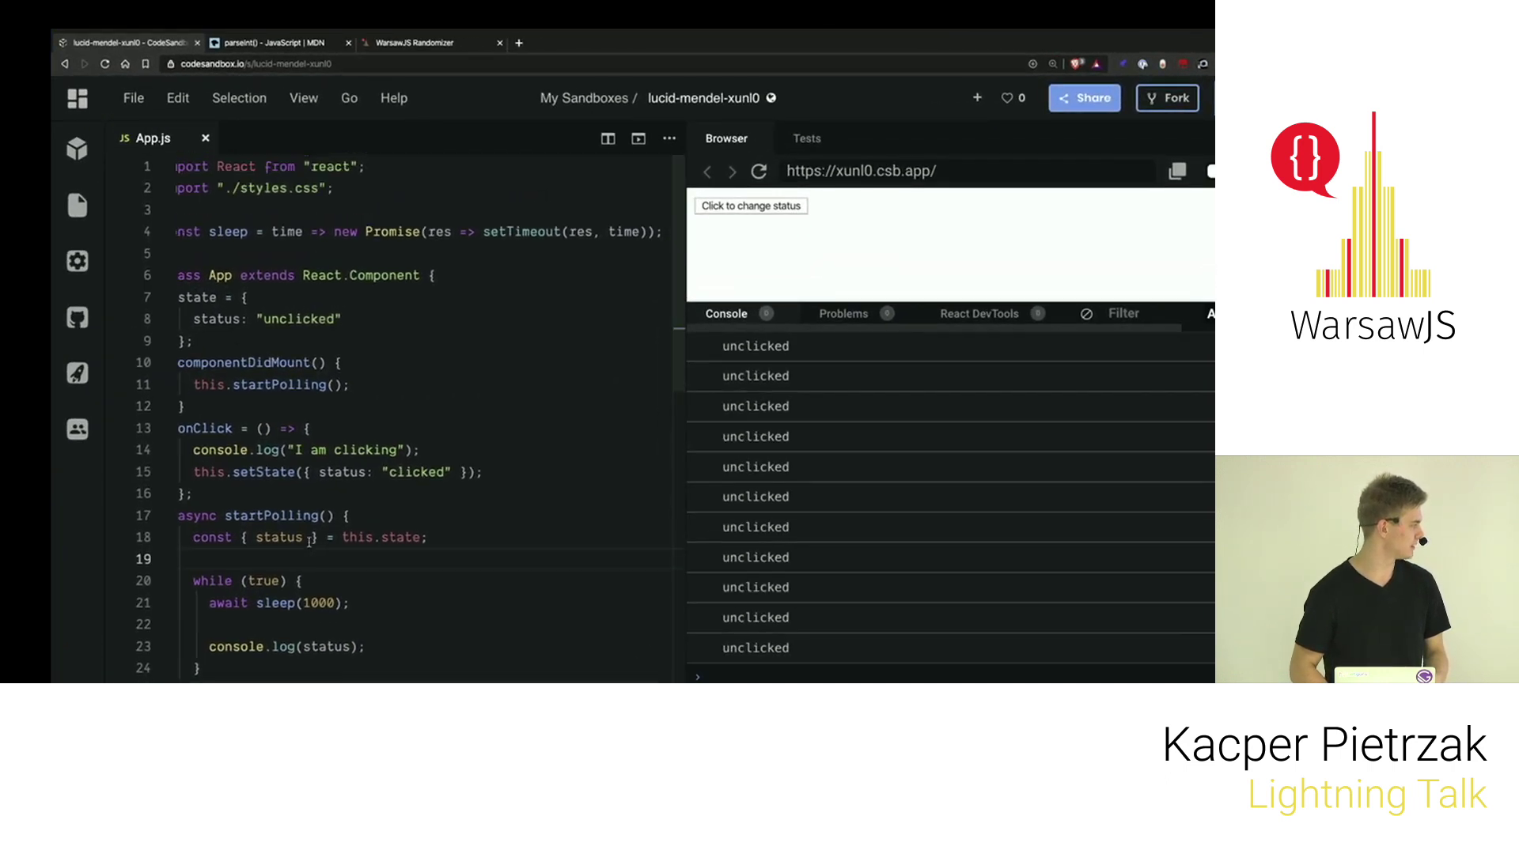
{"action": "scroll", "coordinate": [285, 541], "scroll_direction": "down", "scroll_amount": 4}
{"action": "left_click", "coordinate": [255, 537]}
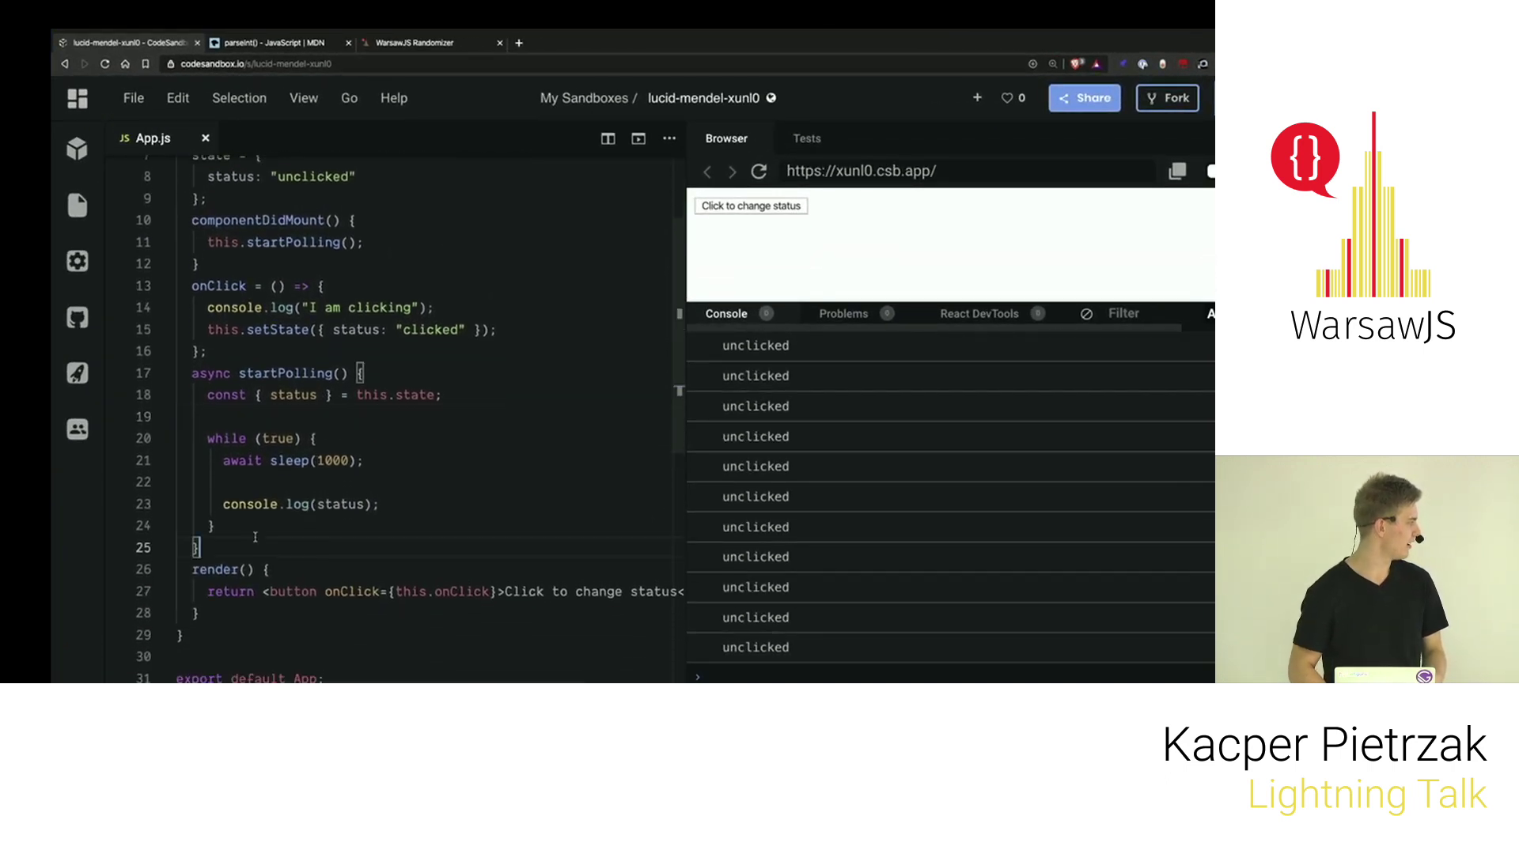
{"action": "left_click", "coordinate": [234, 409]}
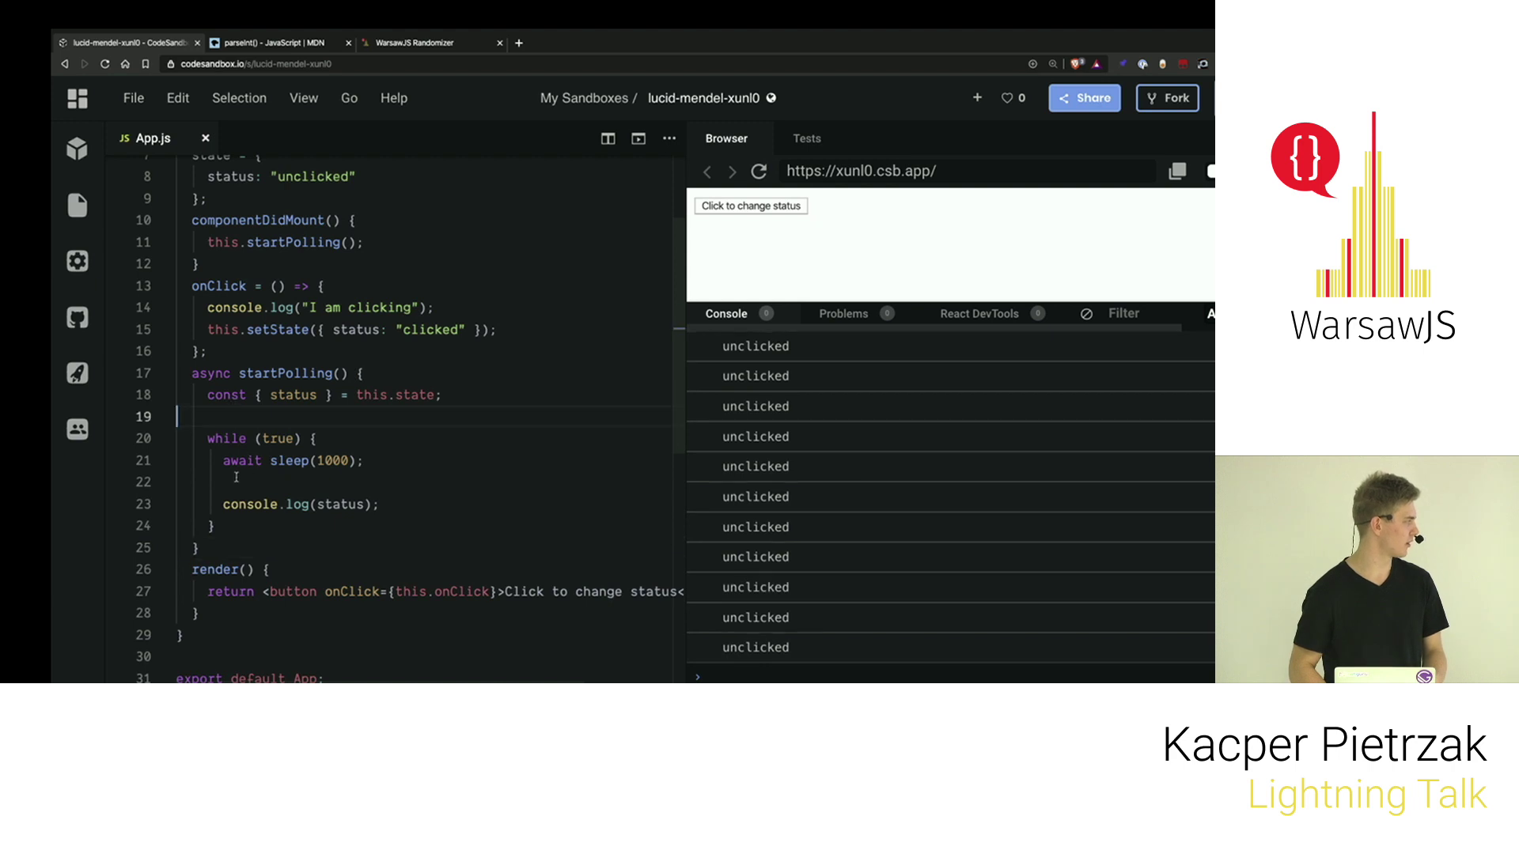
{"action": "left_click_drag", "start_coordinate": [223, 462], "coordinate": [326, 461]}
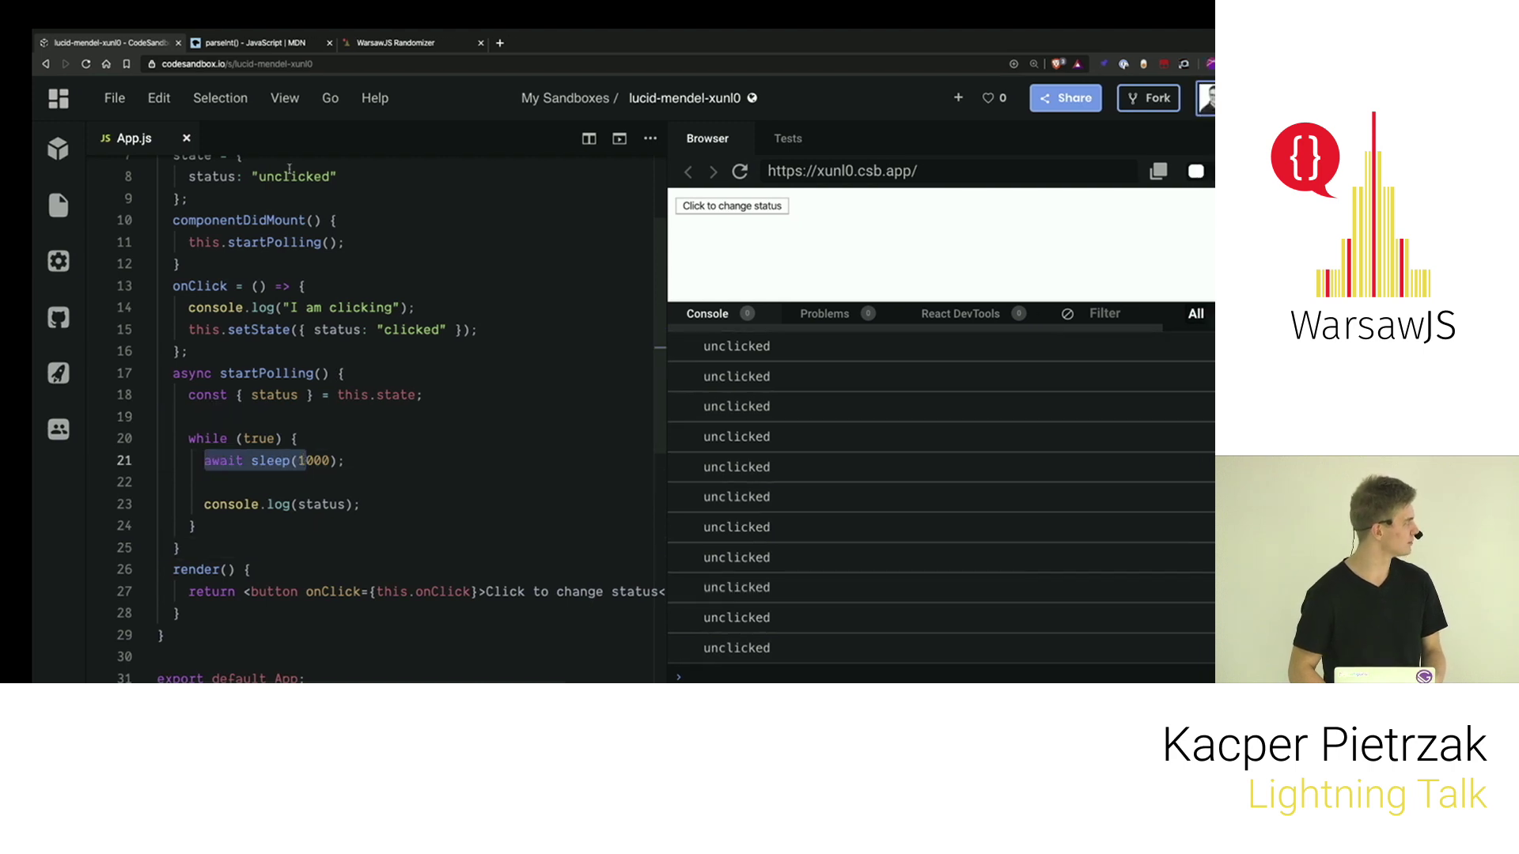
{"action": "scroll", "coordinate": [277, 168], "scroll_direction": "down", "scroll_amount": 1}
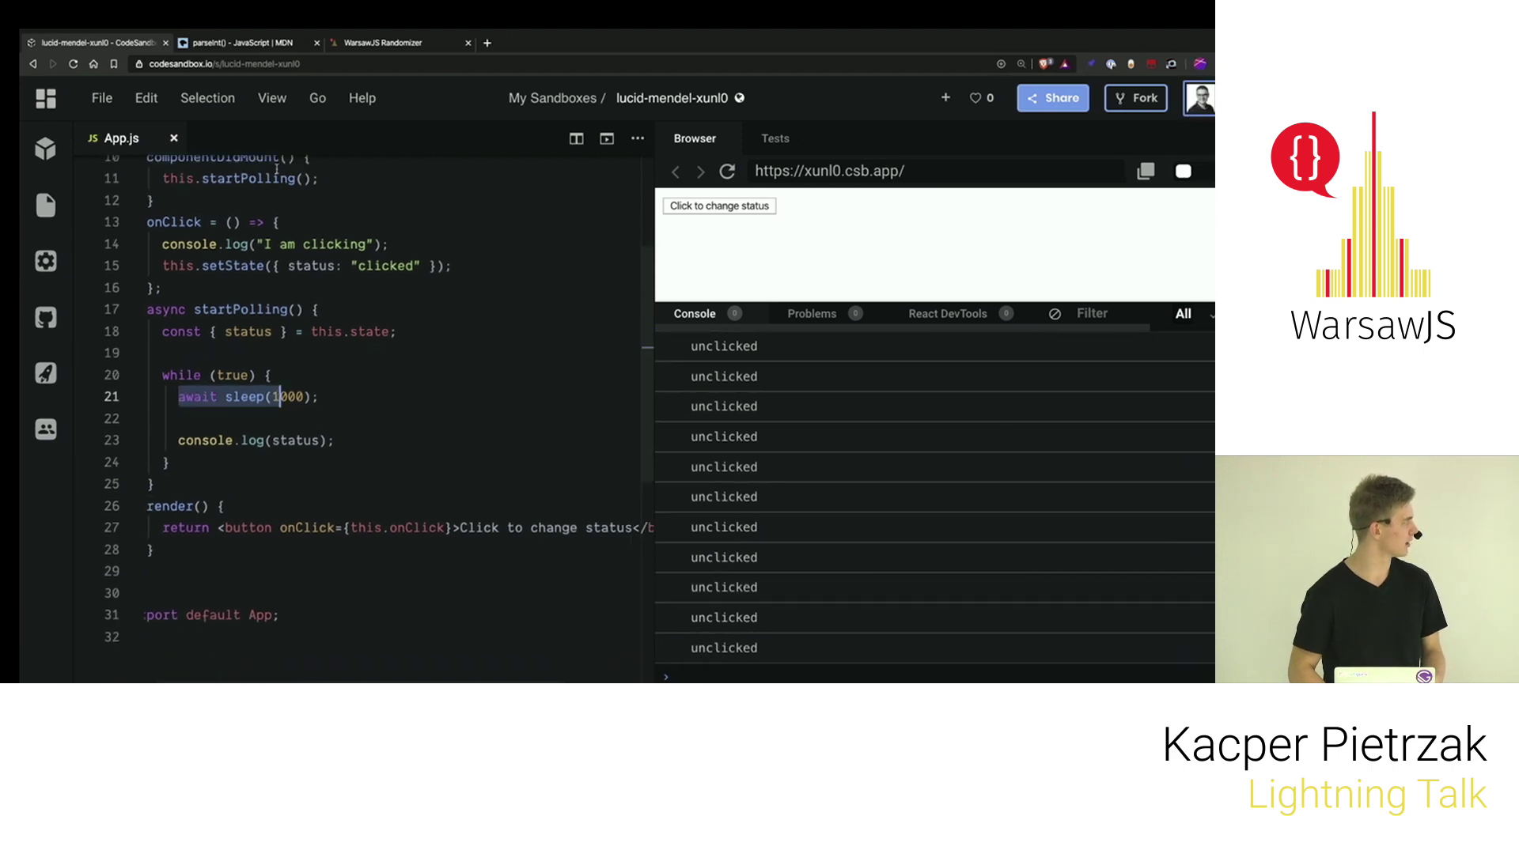
{"action": "scroll", "coordinate": [277, 170], "scroll_direction": "up", "scroll_amount": 3}
{"action": "scroll", "coordinate": [277, 169], "scroll_direction": "up", "scroll_amount": 1}
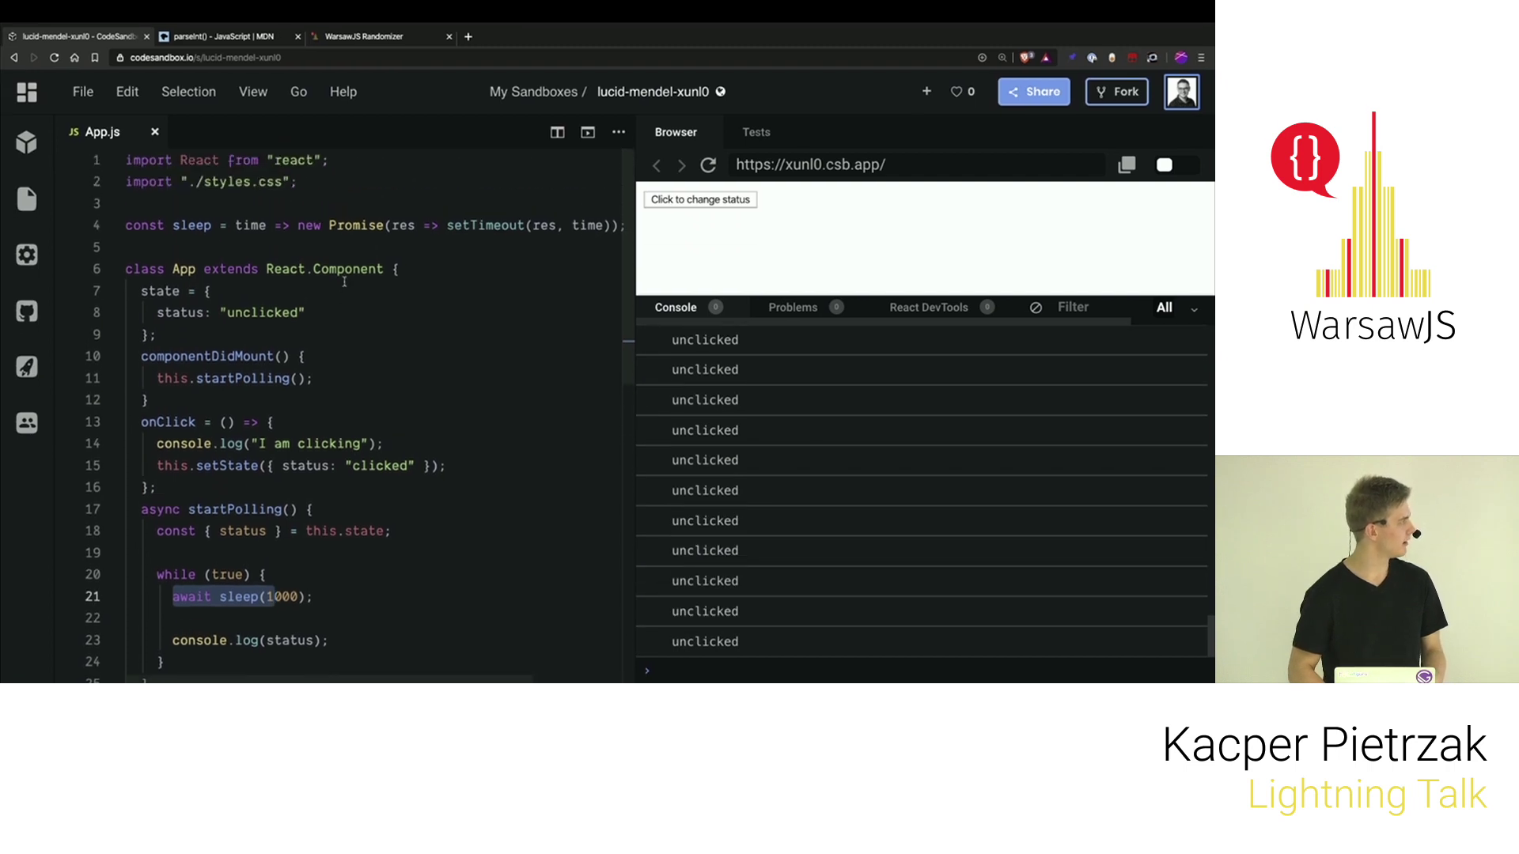
{"action": "scroll", "coordinate": [368, 233], "scroll_direction": "down", "scroll_amount": 3}
{"action": "scroll", "coordinate": [258, 410], "scroll_direction": "up", "scroll_amount": 2}
{"action": "scroll", "coordinate": [226, 381], "scroll_direction": "left", "scroll_amount": 1}
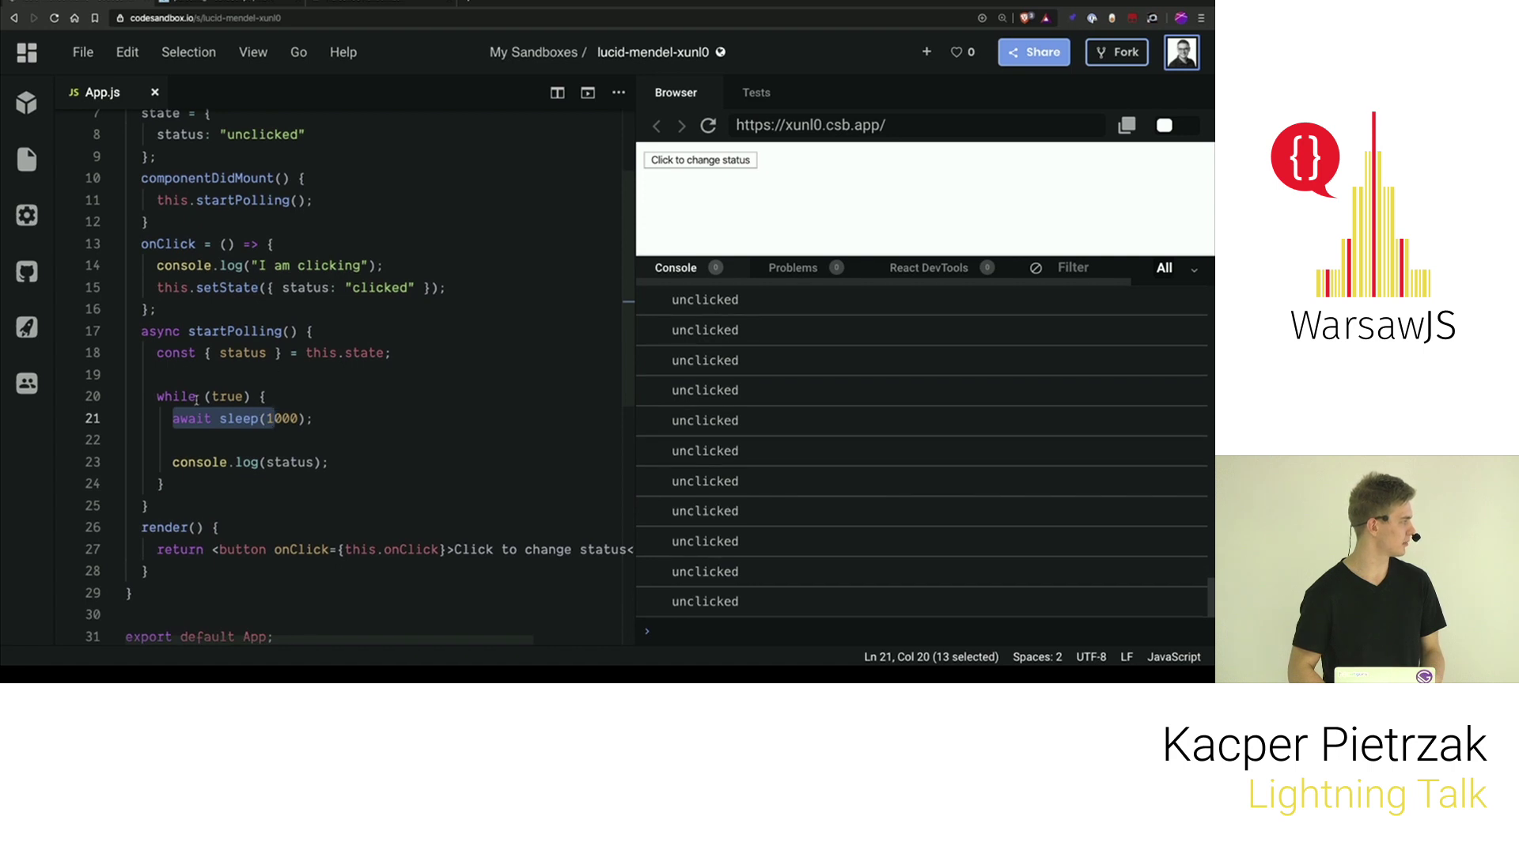
{"action": "key", "text": "Up"}
{"action": "left_click", "coordinate": [222, 496]}
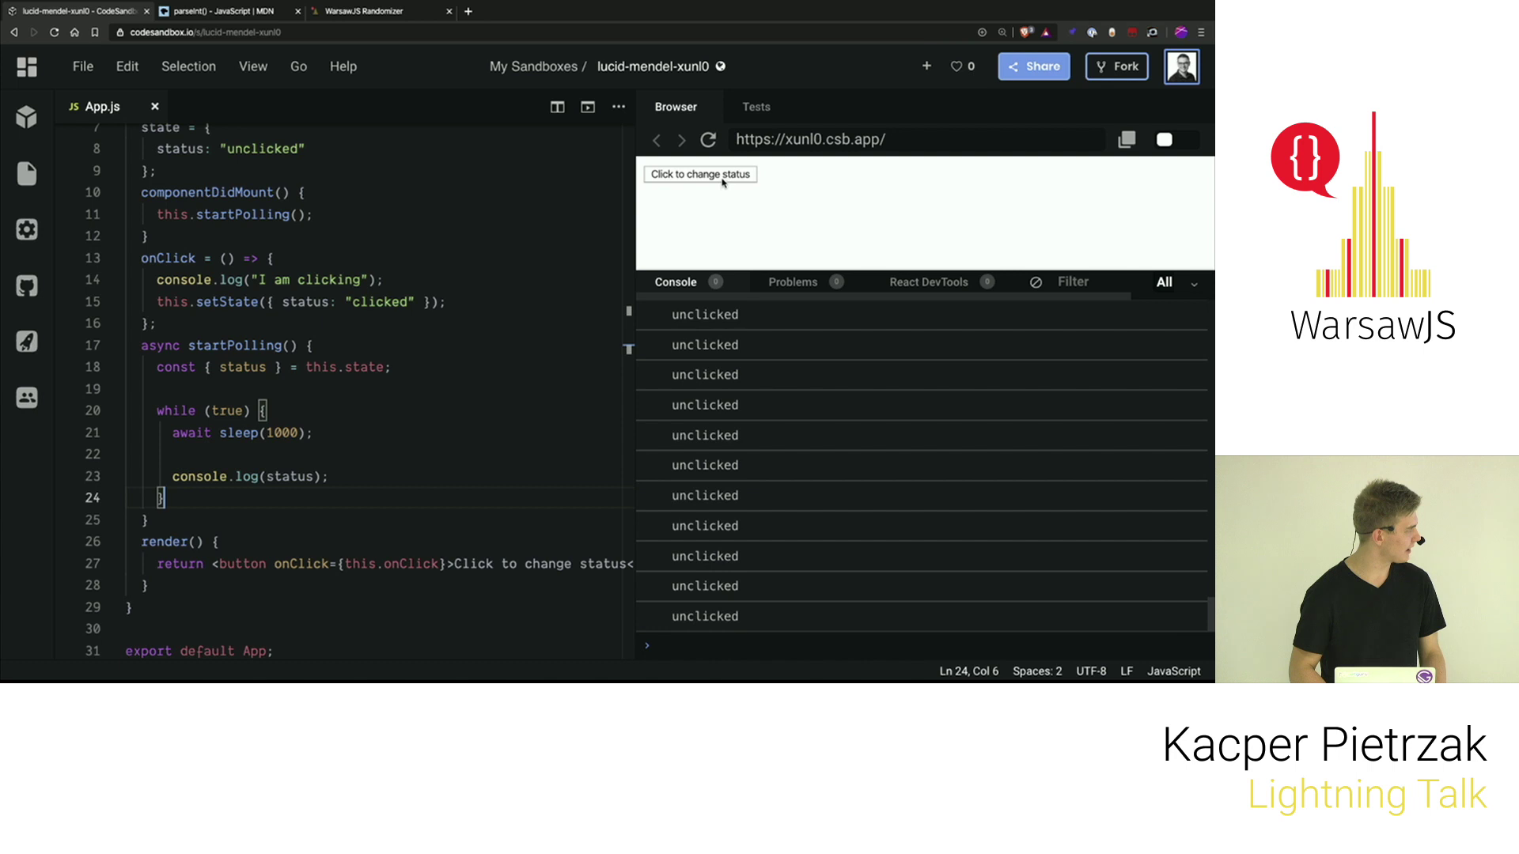
- Press 'Click to change status' in the preview, then place the caret at line 16's end
{"action": "left_click", "coordinate": [665, 175]}
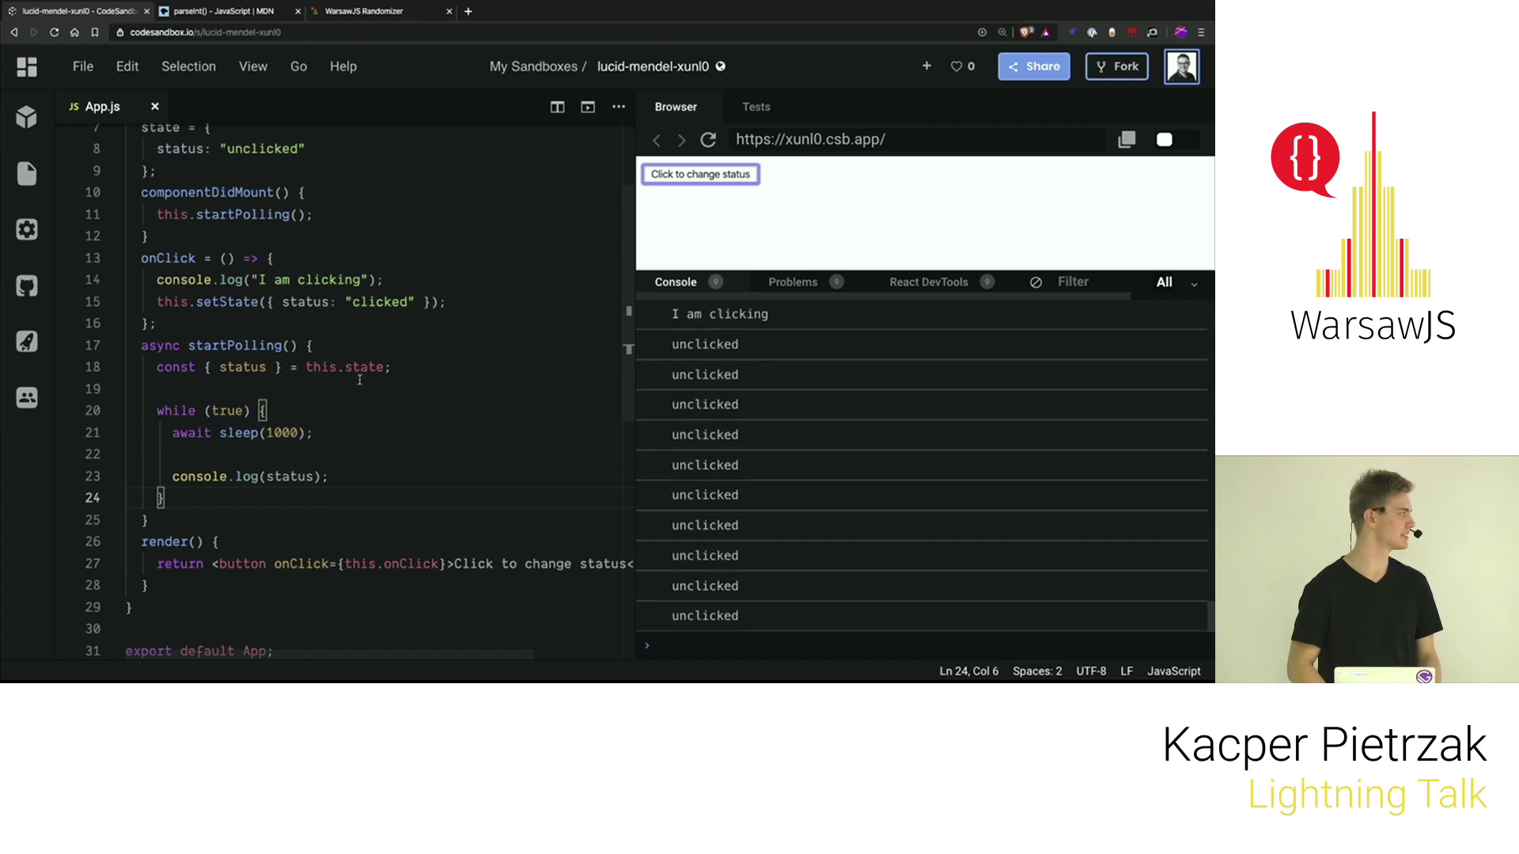
{"action": "left_click", "coordinate": [315, 323]}
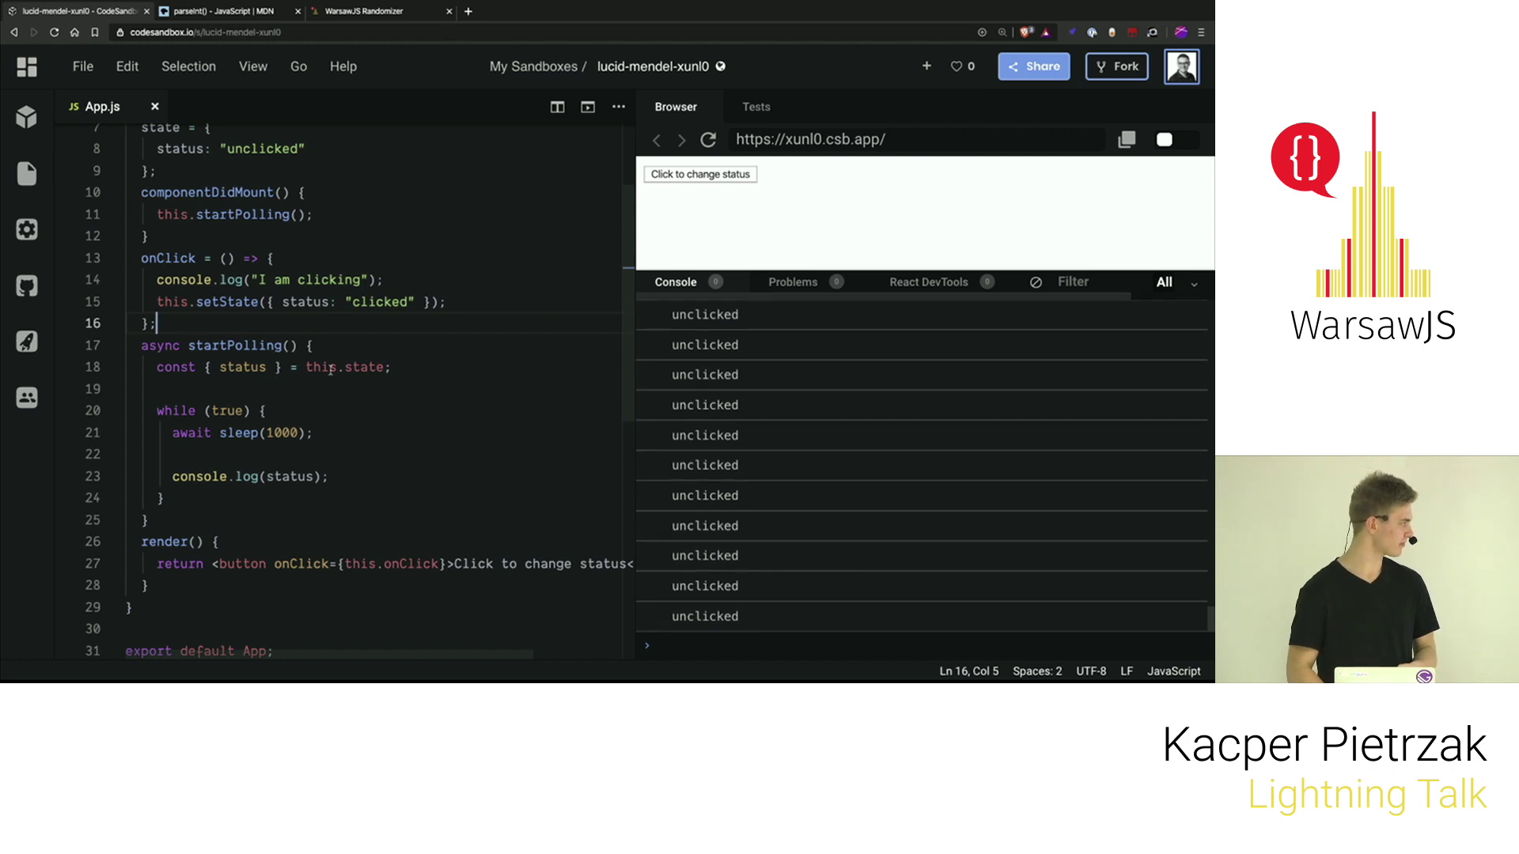
- Change line 23's console.log argument from status to this.state.status
{"action": "left_click", "coordinate": [272, 477]}
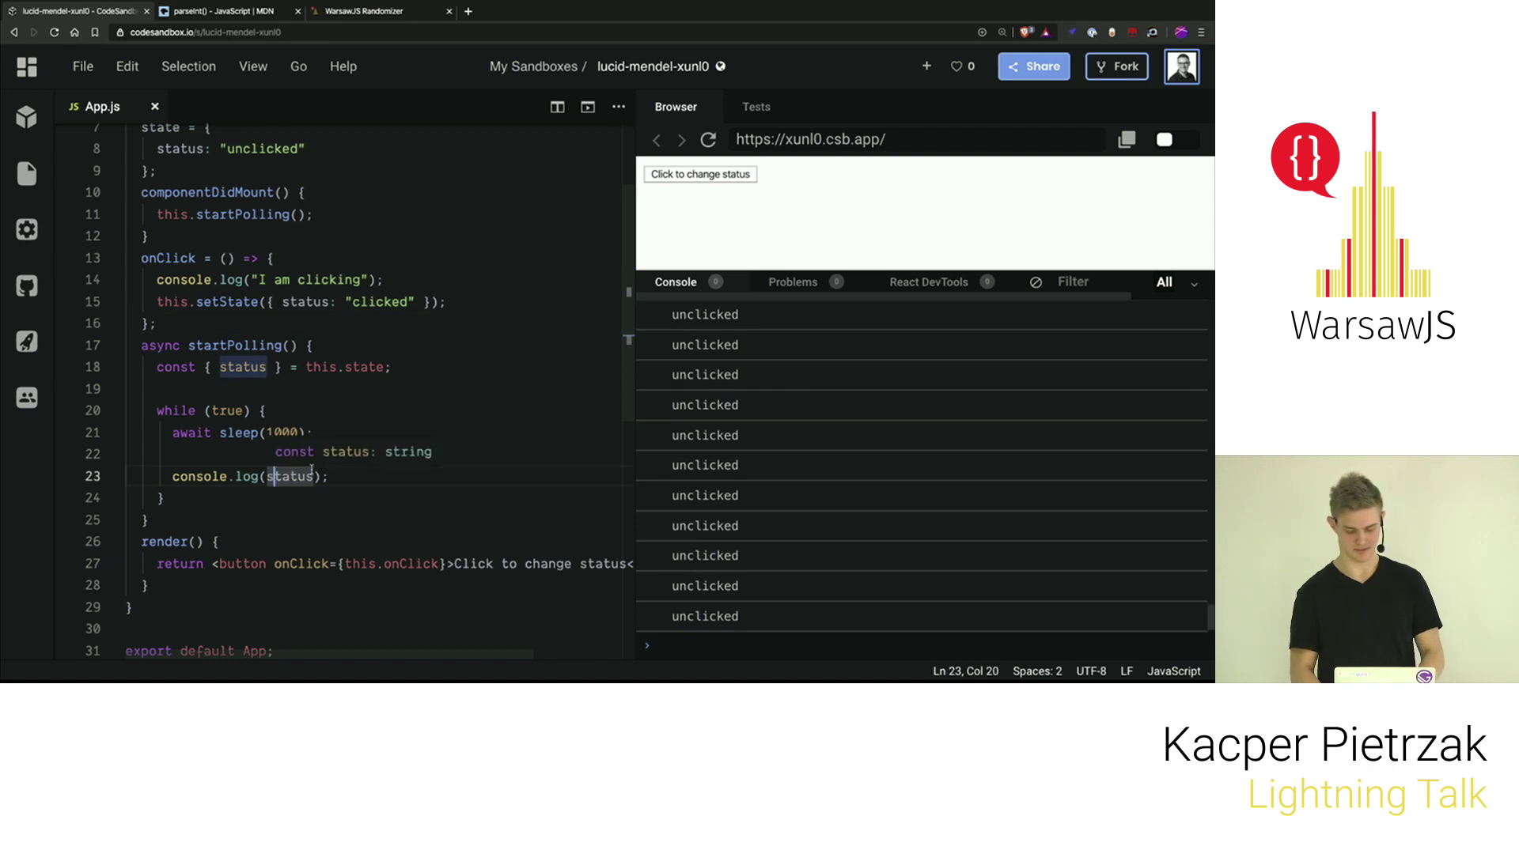
{"action": "type", "text": "this.state."}
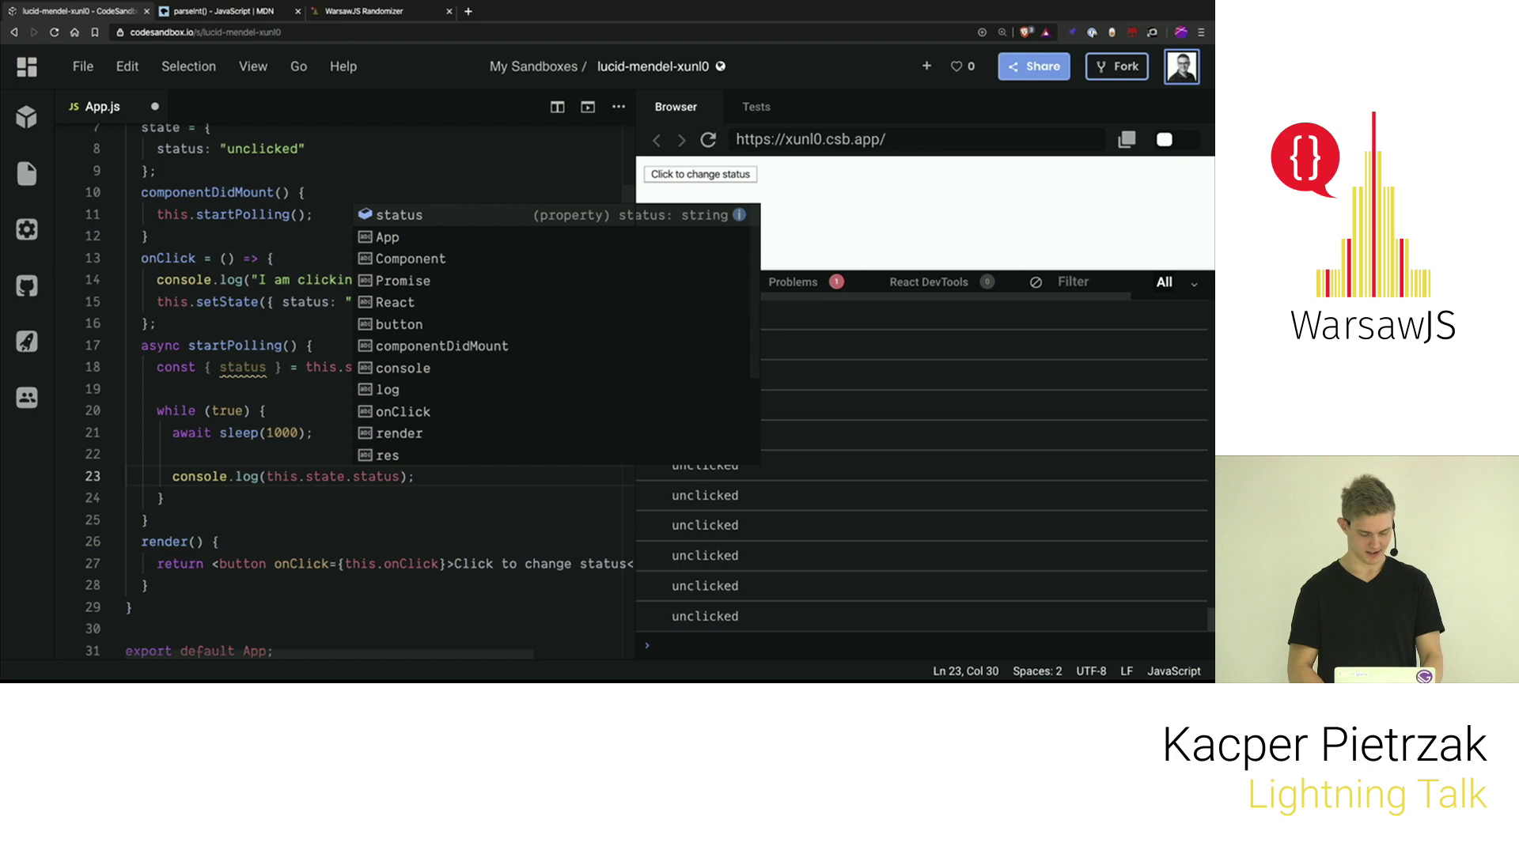
{"action": "left_click", "coordinate": [292, 456]}
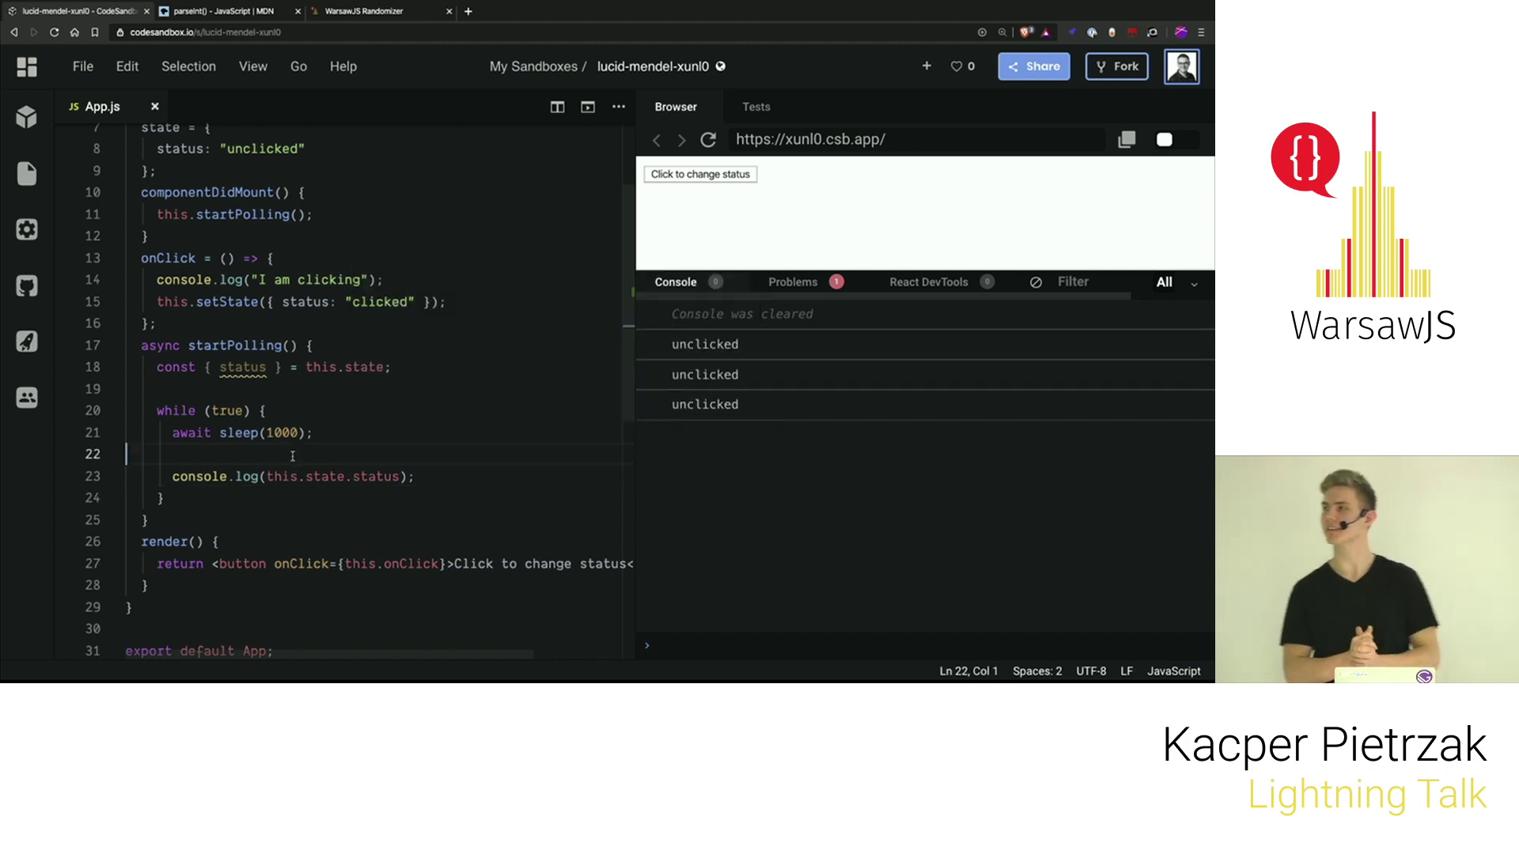
- Move the const { status } = this.state line inside the loop after await sleep
{"action": "left_click", "coordinate": [402, 368]}
{"action": "key", "text": "ctrl+End"}
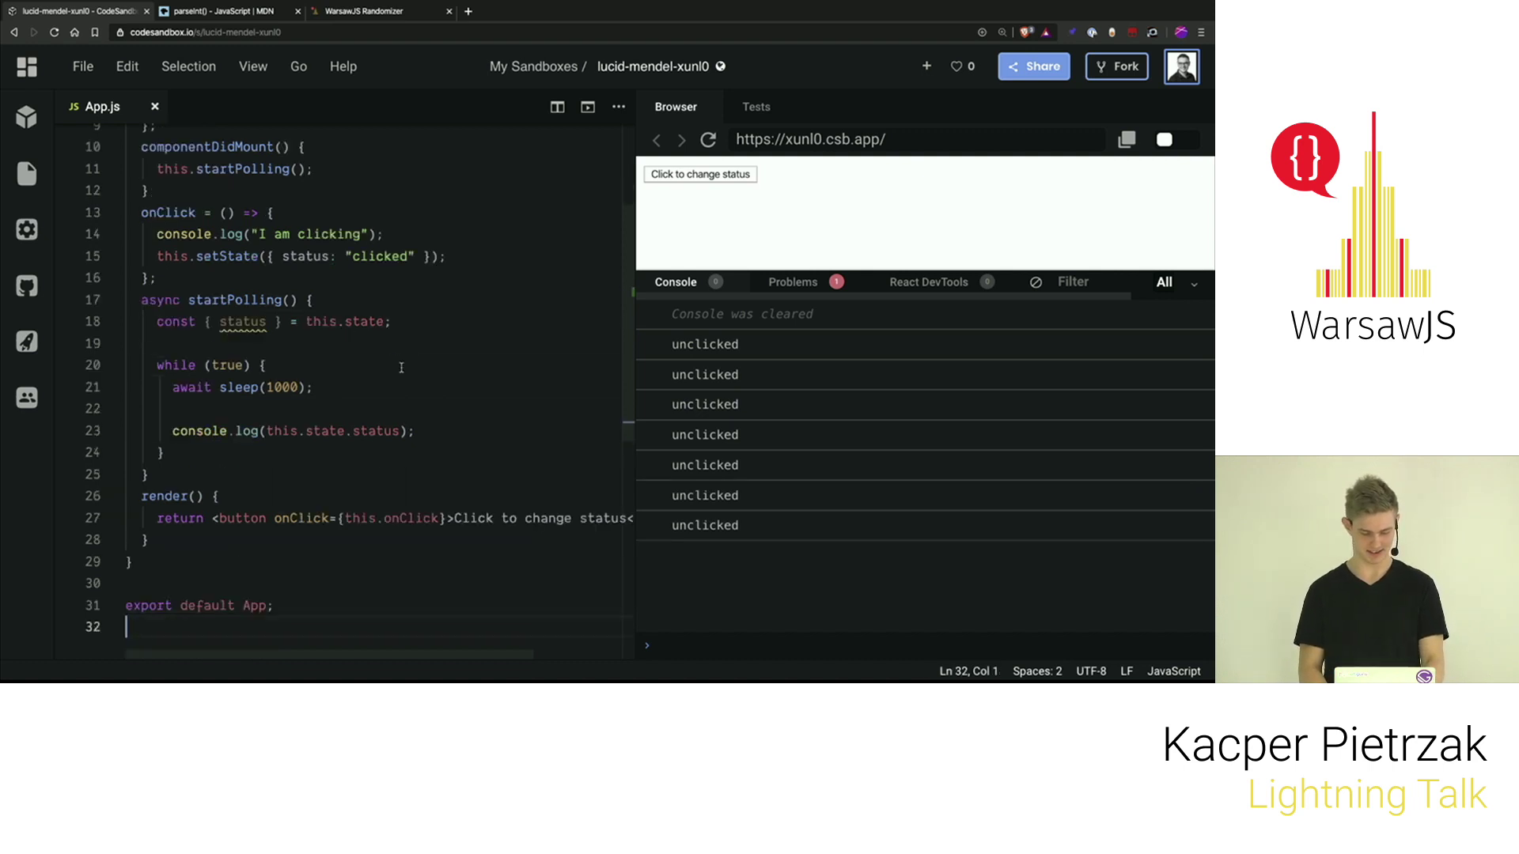
{"action": "left_click", "coordinate": [396, 321]}
{"action": "key", "text": "End"}
{"action": "key", "text": "ctrl+shift+k"}
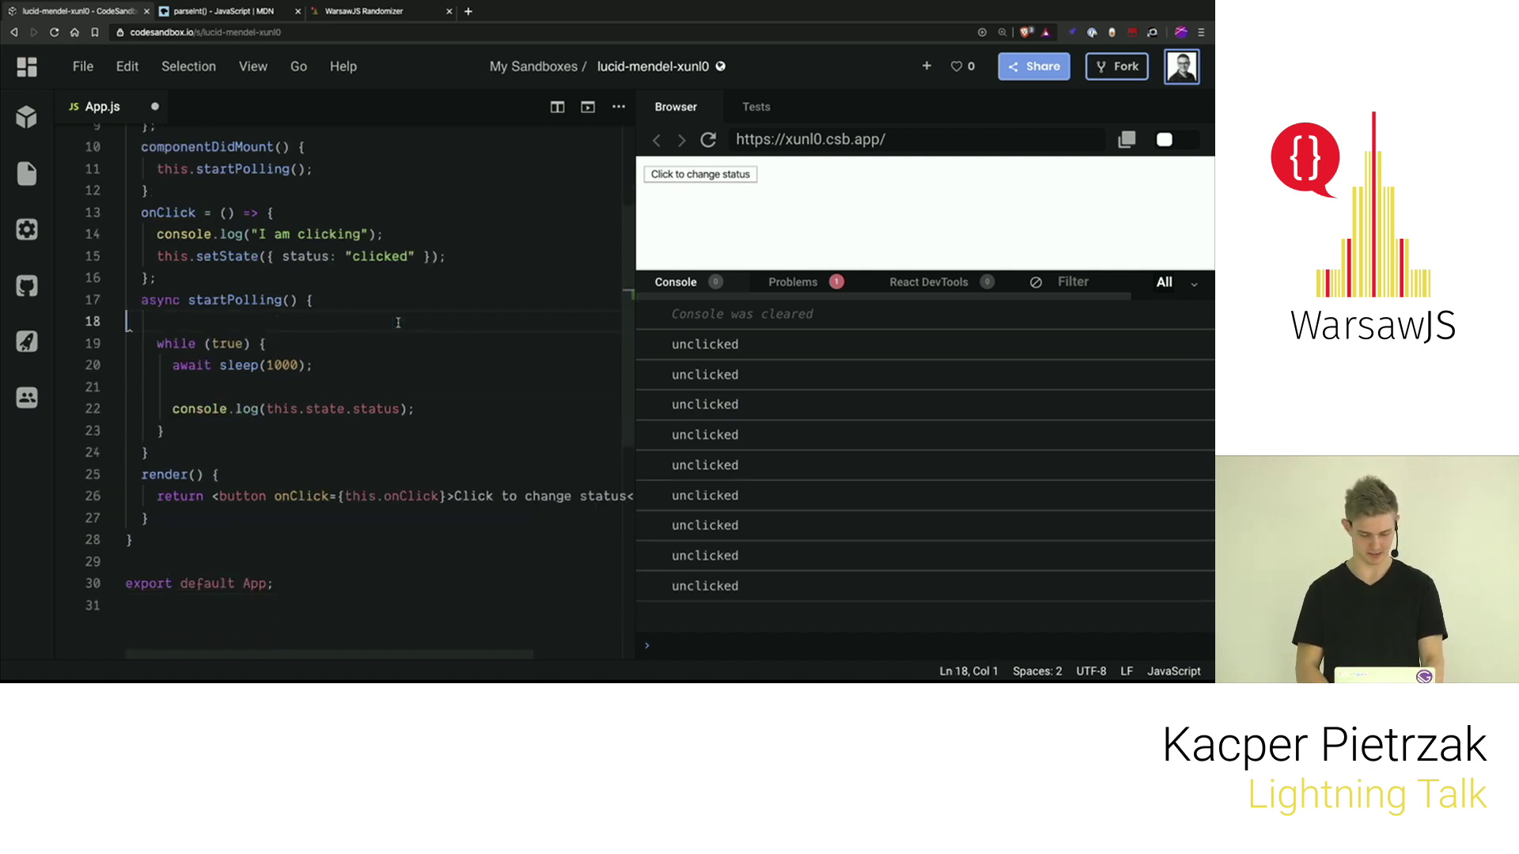
{"action": "left_click", "coordinate": [358, 389]}
{"action": "type", "text": "const { status } = this.state;"}
- Delete 'this.state.' so console.log prints plain status again
{"action": "left_click", "coordinate": [352, 430]}
{"action": "left_click_drag", "start_coordinate": [352, 431], "coordinate": [272, 431]}
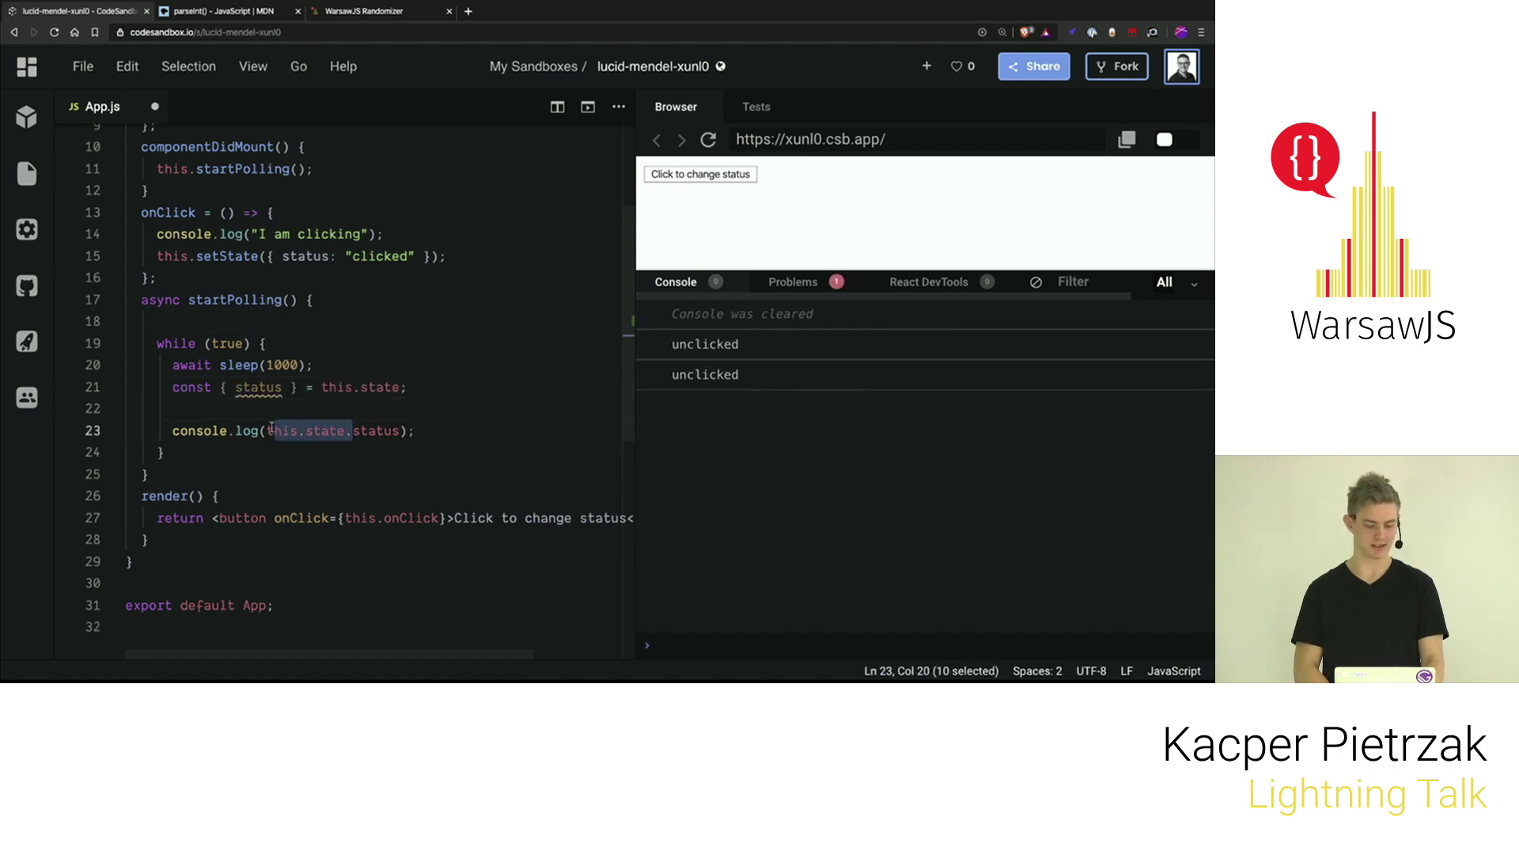
{"action": "key", "text": "BackSpace"}
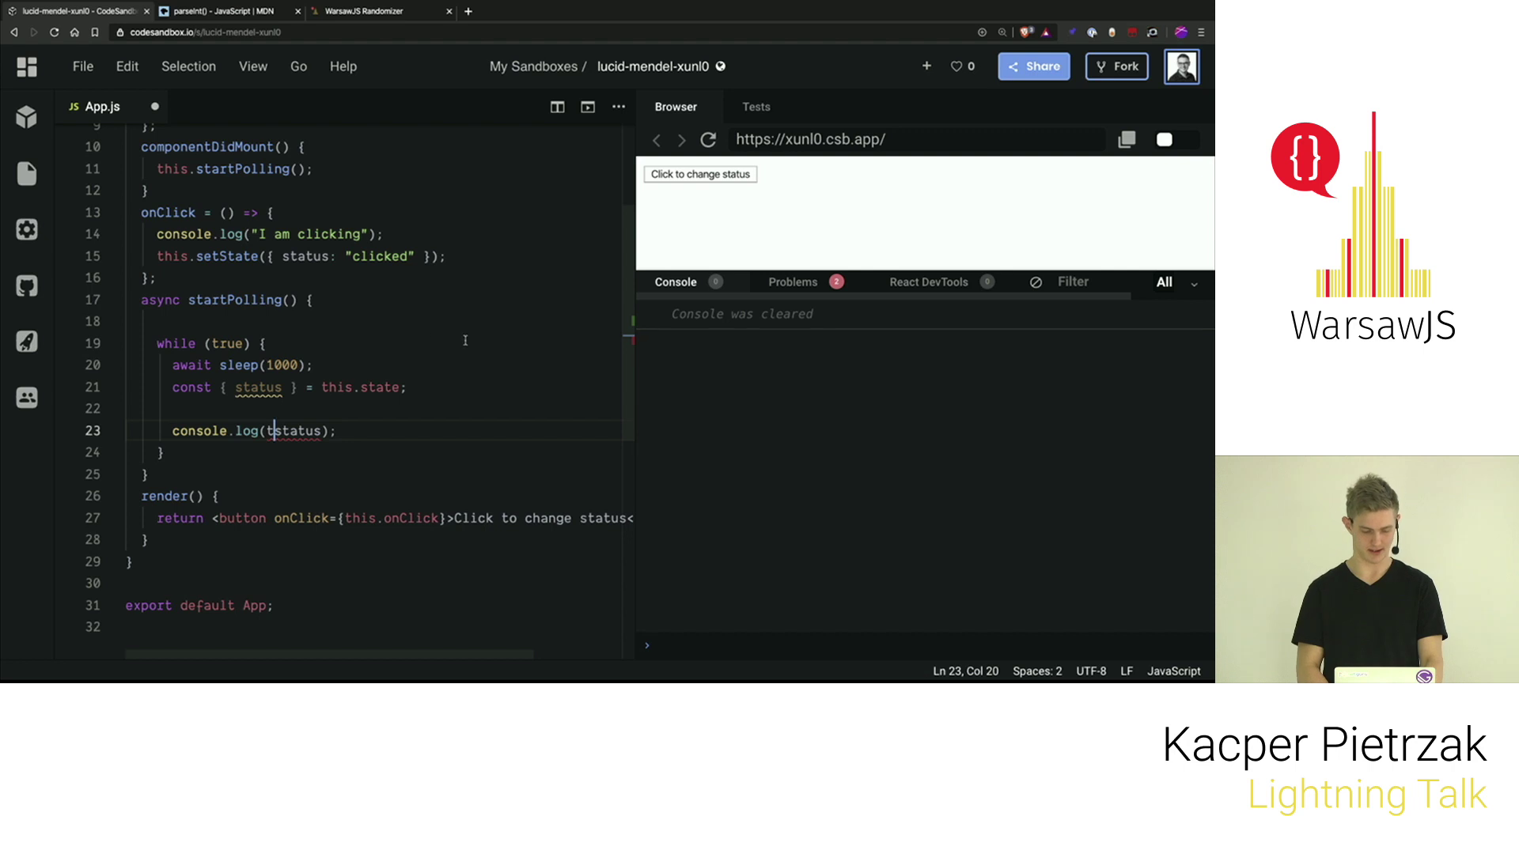
{"action": "key", "text": "BackSpace"}
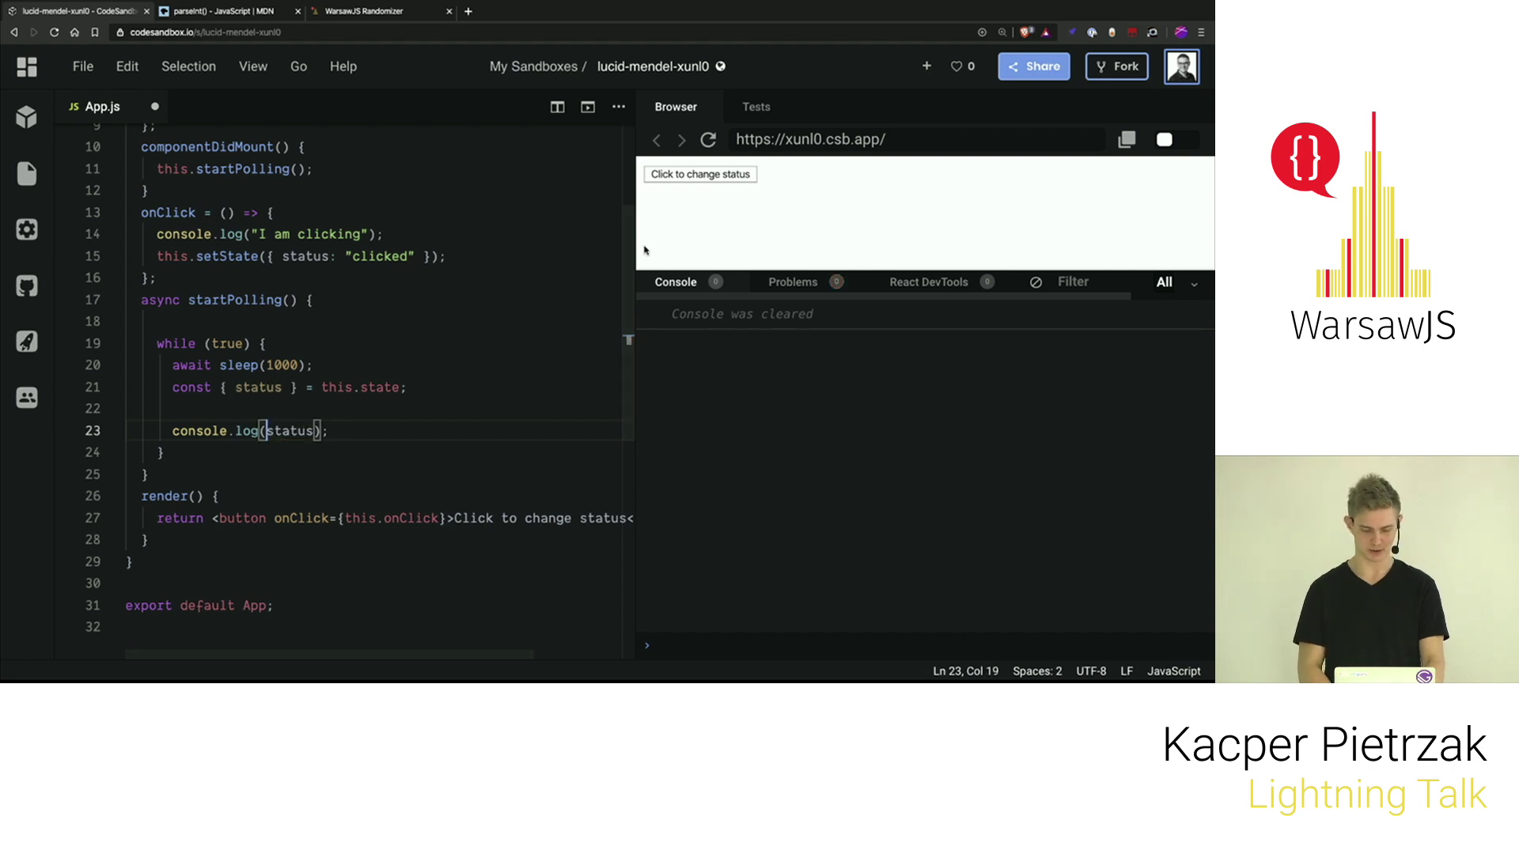
- Refresh the Browser preview and press 'Click to change status' to see 'clicked' logged
{"action": "left_click", "coordinate": [708, 139]}
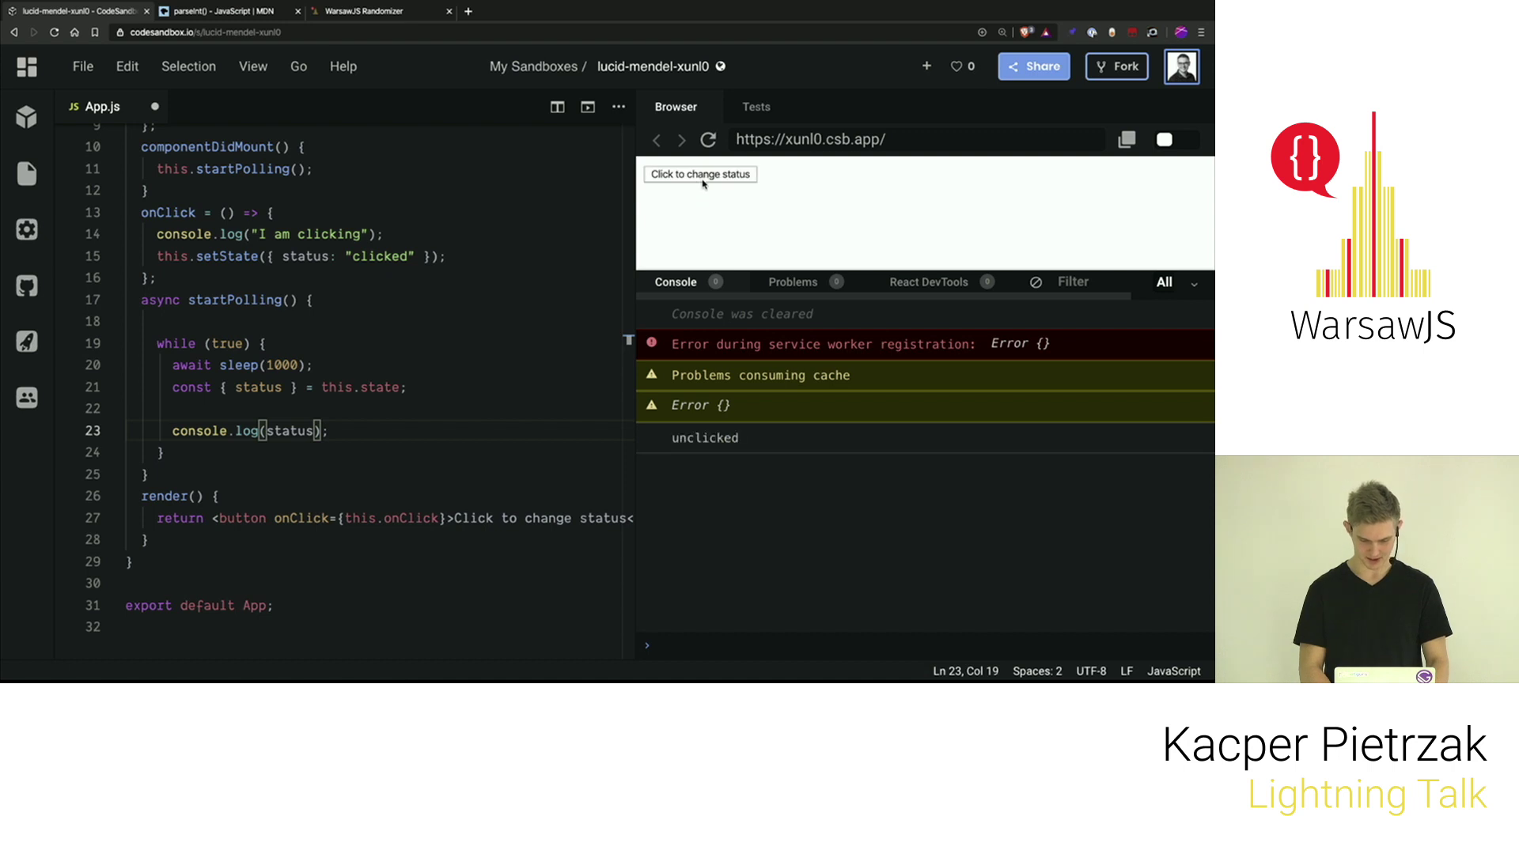
{"action": "left_click", "coordinate": [704, 175]}
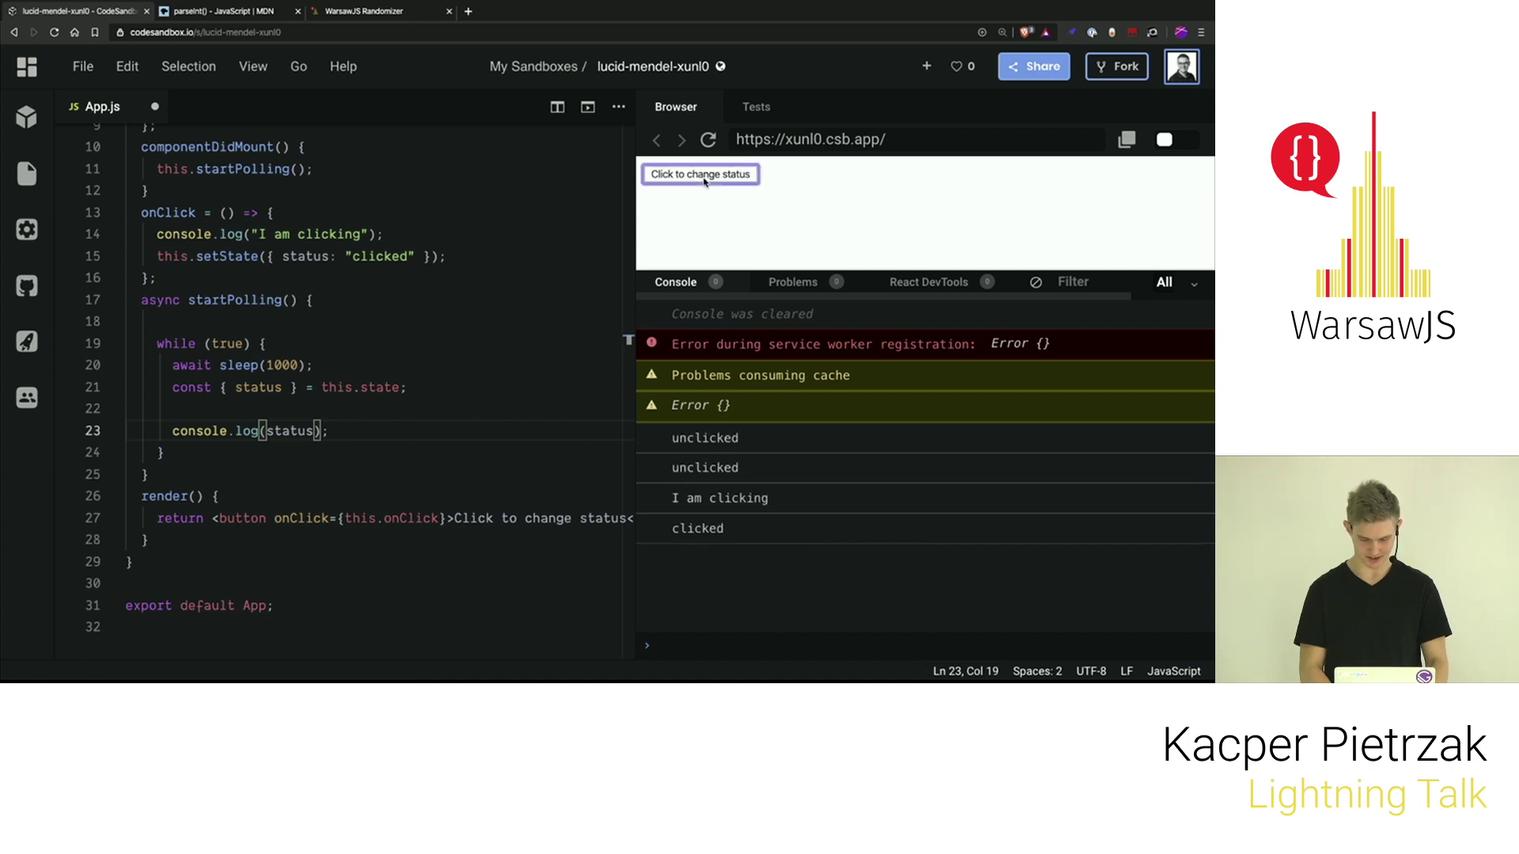